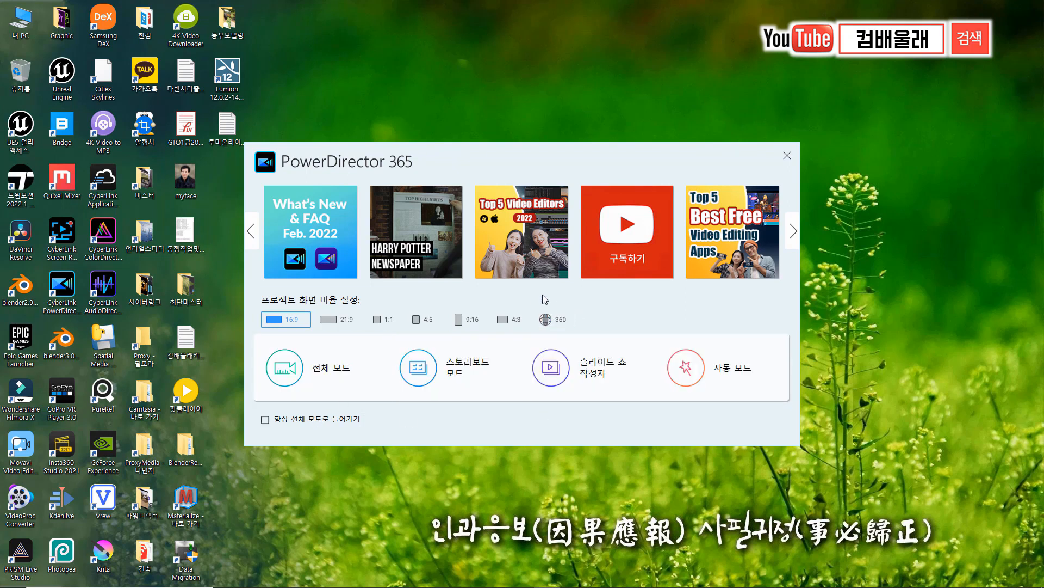
Step: Create a new project with the 360 aspect ratio in full mode (전체 모드)
click(554, 322)
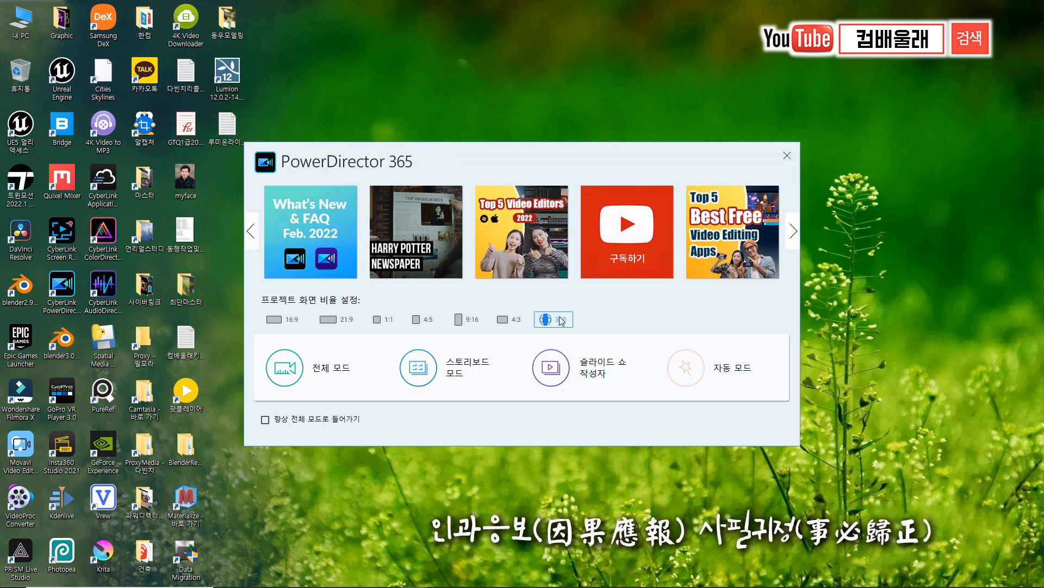
click(288, 369)
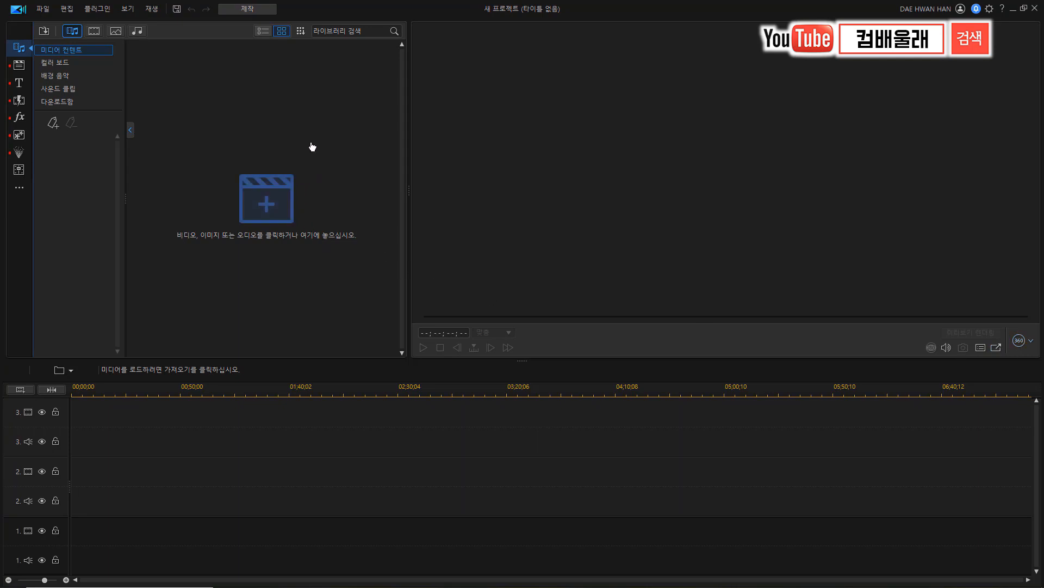
Step: Import VID_20200620_184111_00_002 from the 힐링360 folder and place it at the start of track 1 as a 360° video project
click(266, 202)
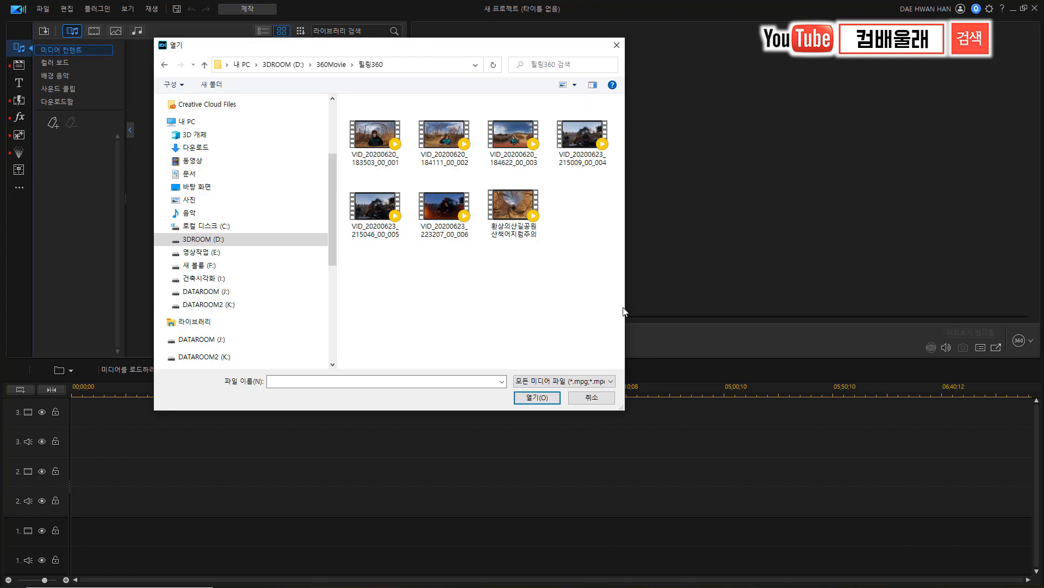
drag(629, 310, 647, 313)
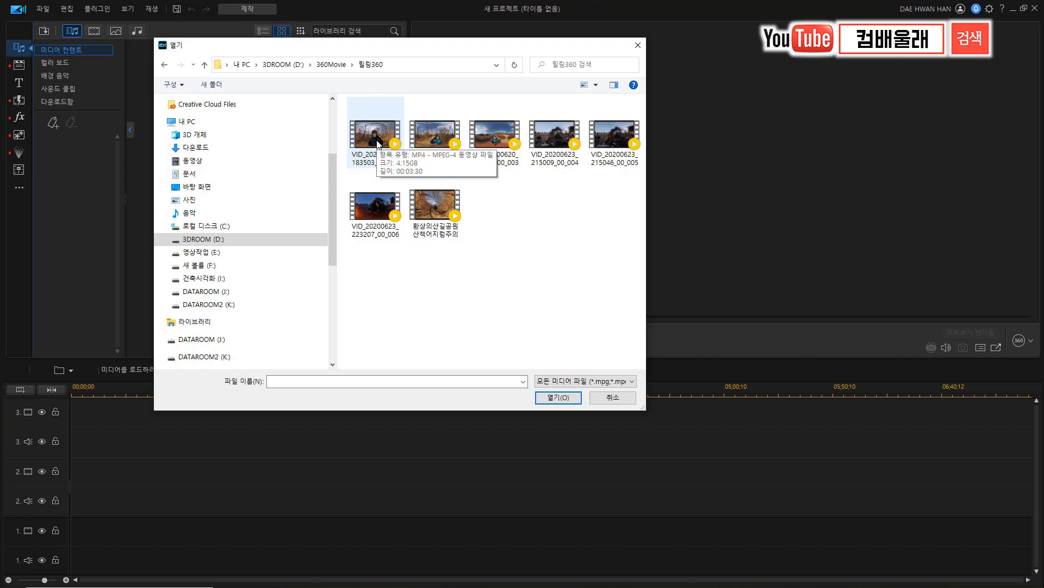
click(434, 143)
click(550, 397)
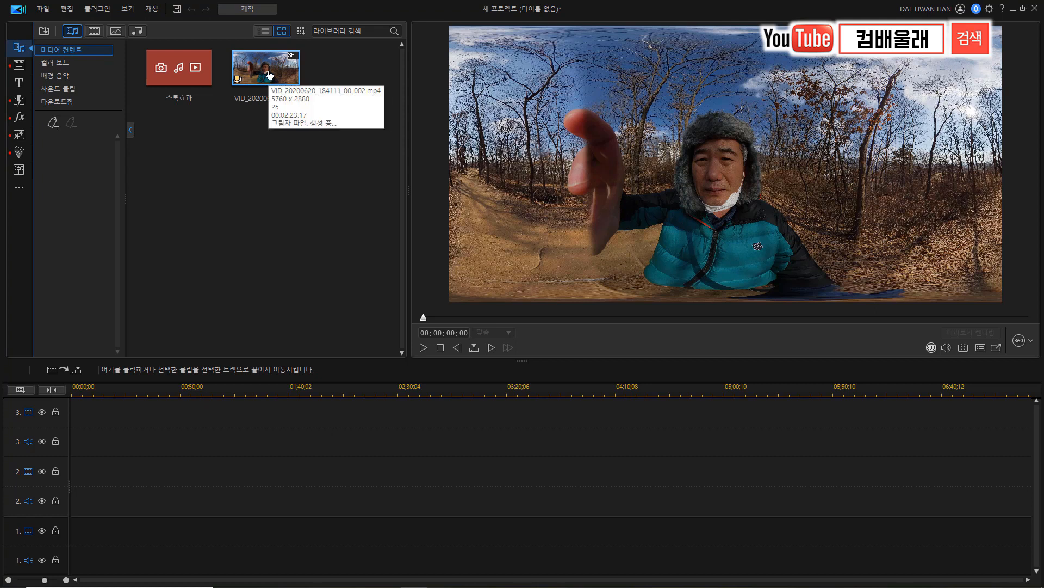
drag(269, 74, 101, 506)
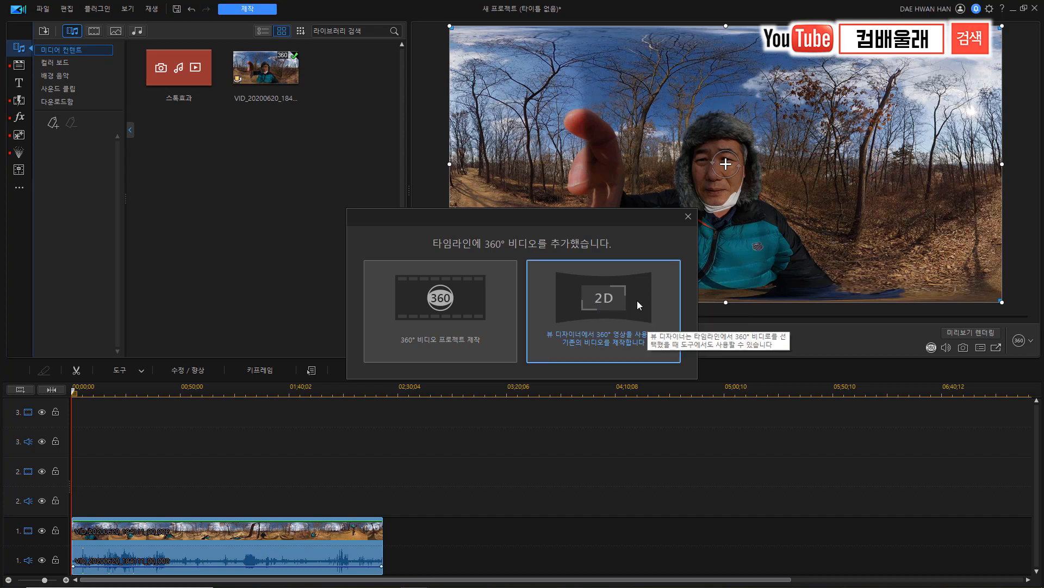
click(436, 303)
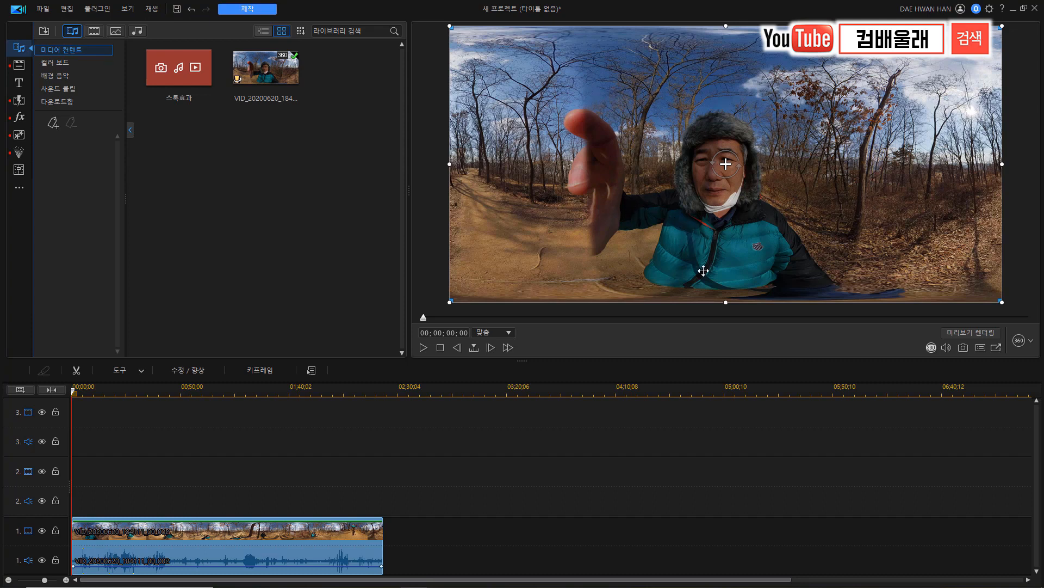
Step: Try the 16:9 project aspect ratio on the clip and restore it to 360
click(1031, 343)
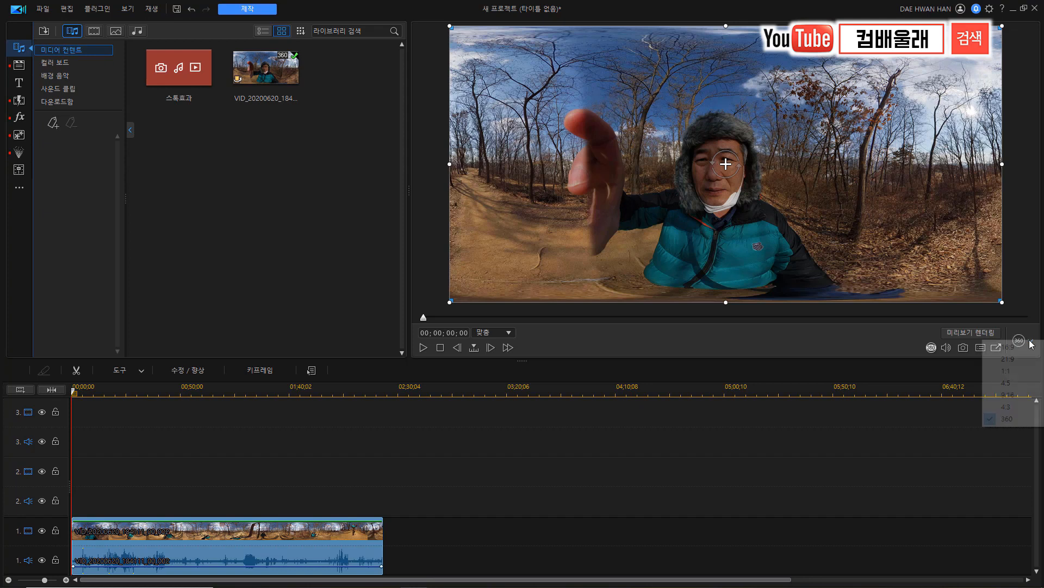
click(1008, 347)
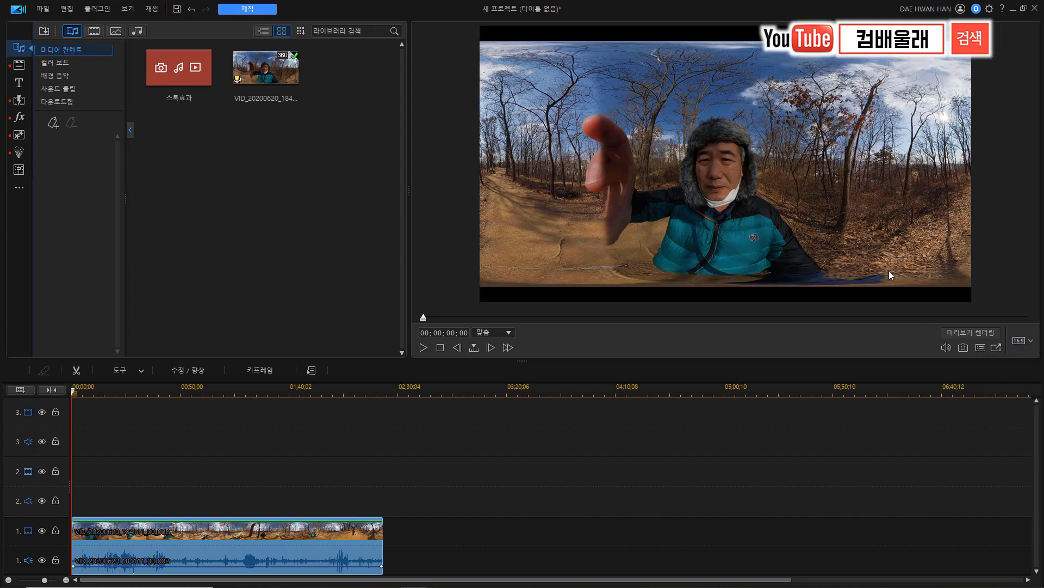
click(866, 226)
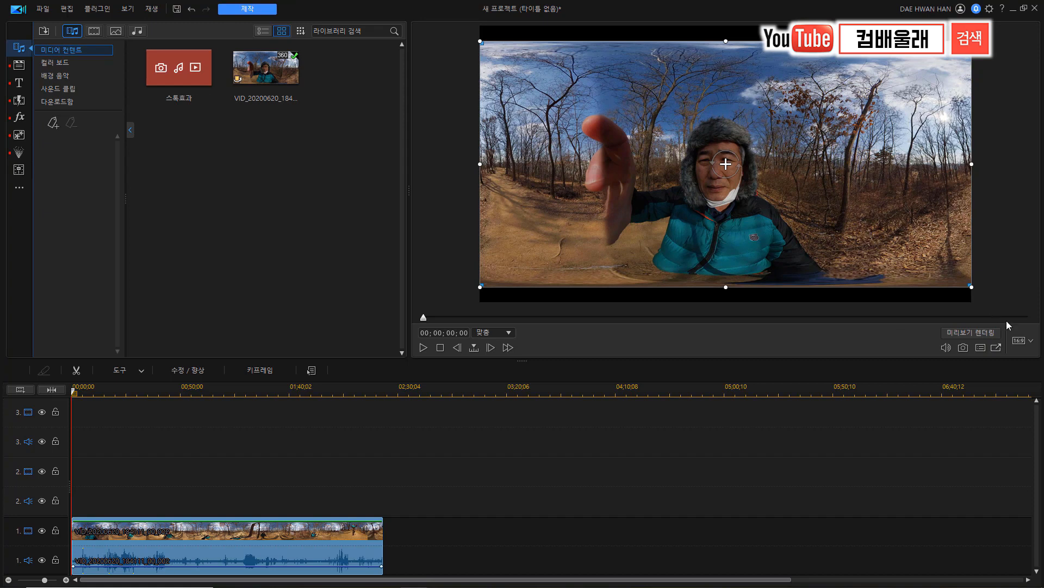
click(1031, 342)
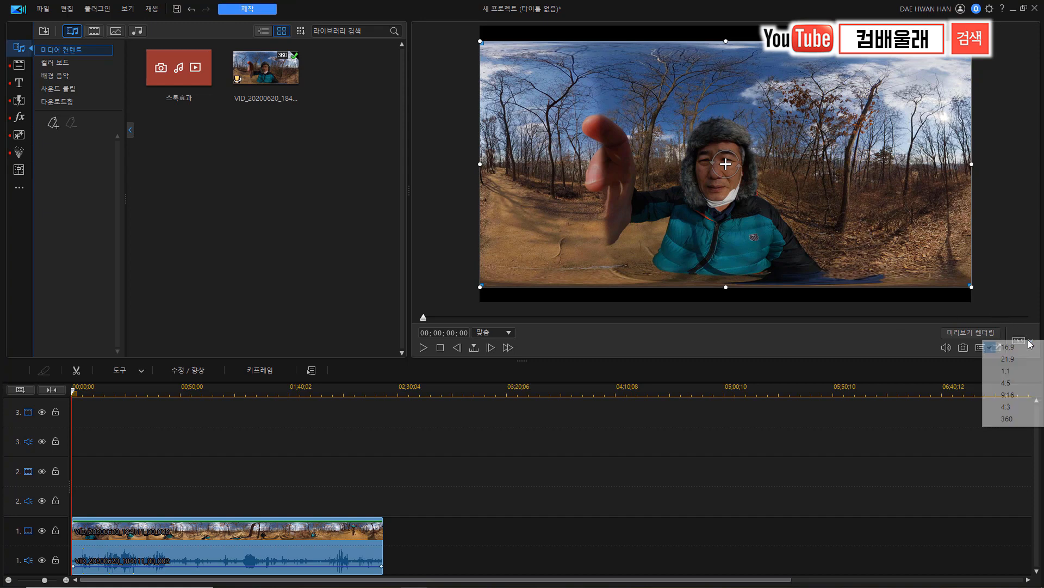
click(1011, 419)
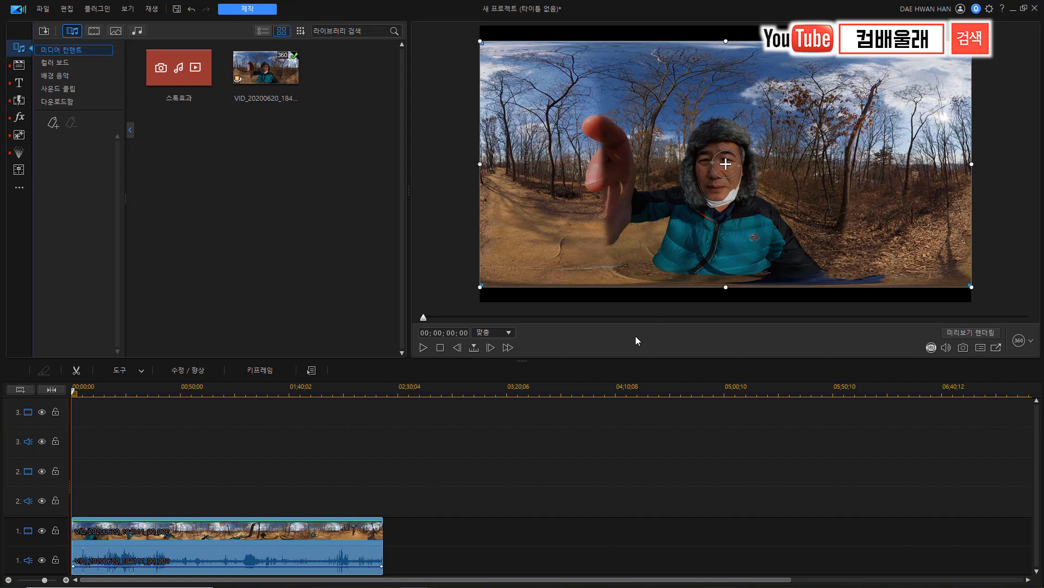
click(732, 230)
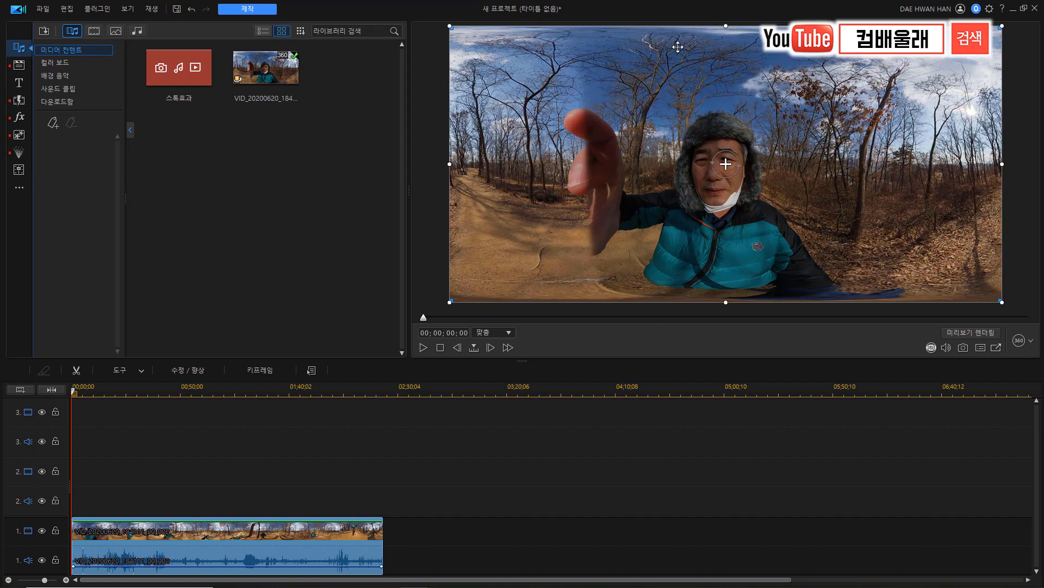
Step: Play the opening seconds of the 360° clip from the start of the timeline
click(225, 410)
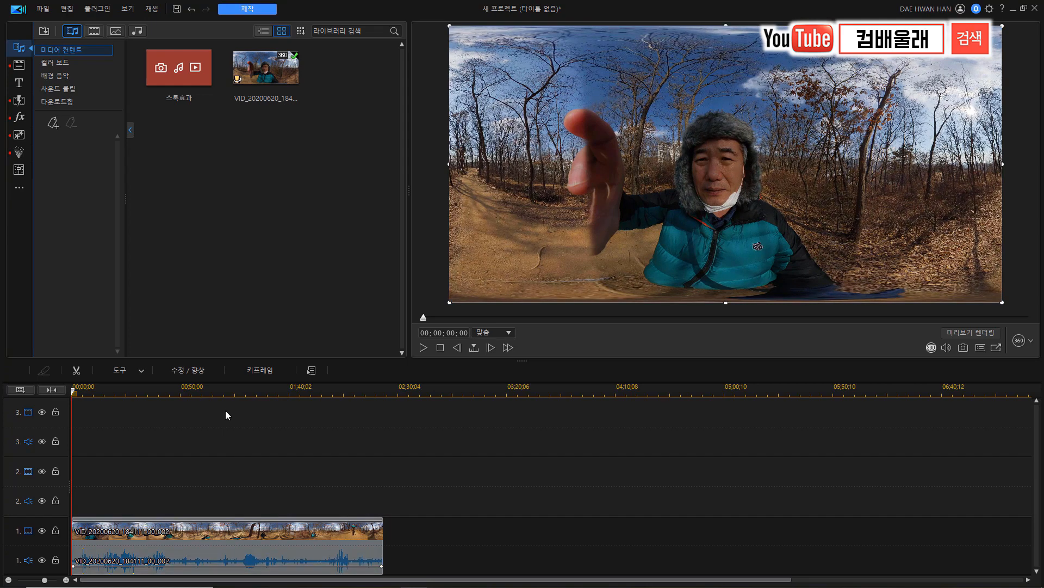
key(space)
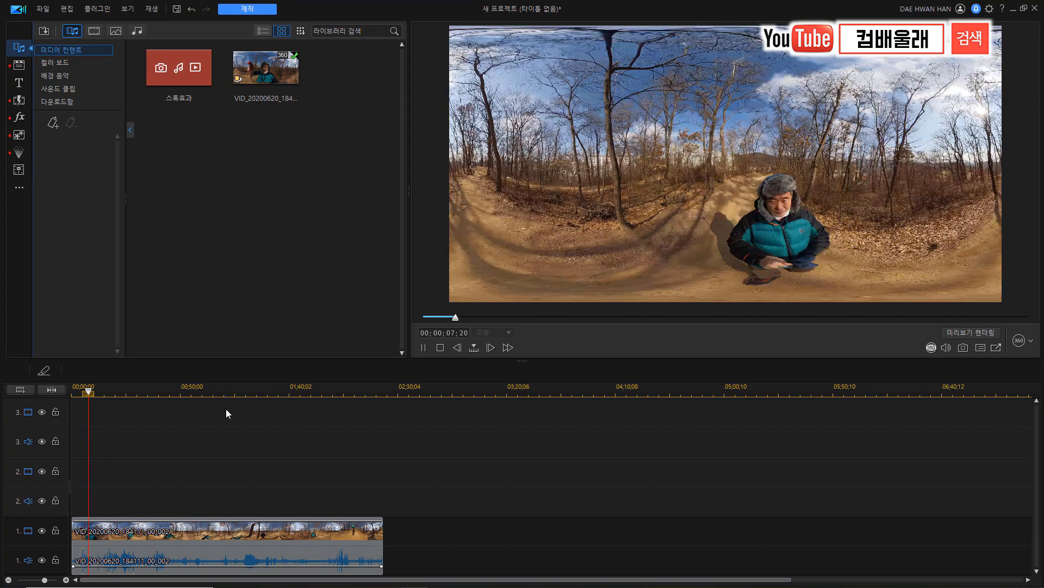
key(space)
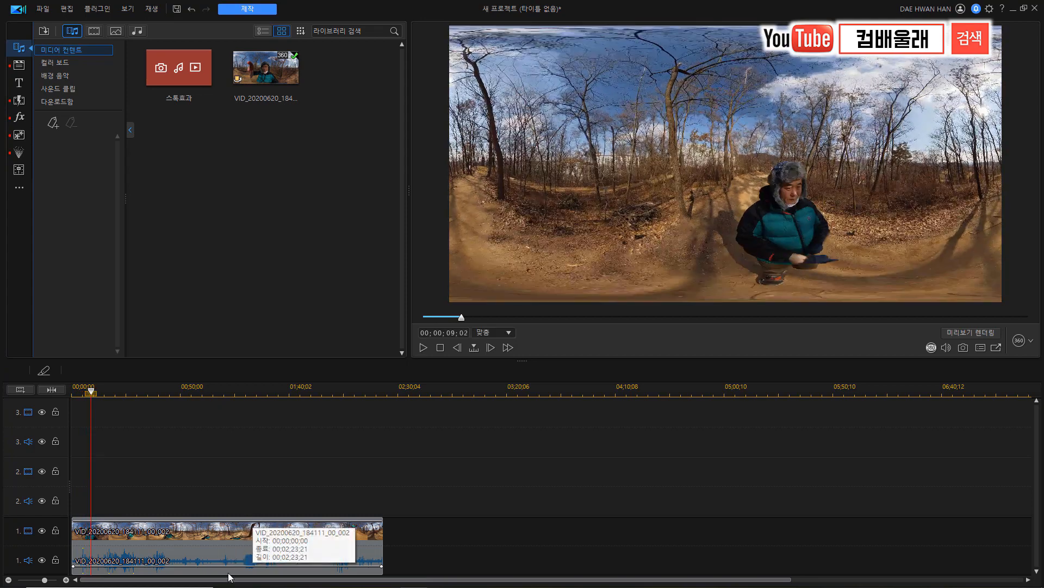
Step: Lower the track 1 clip's audio volume to -20.2 and play a few seconds to check it
click(228, 564)
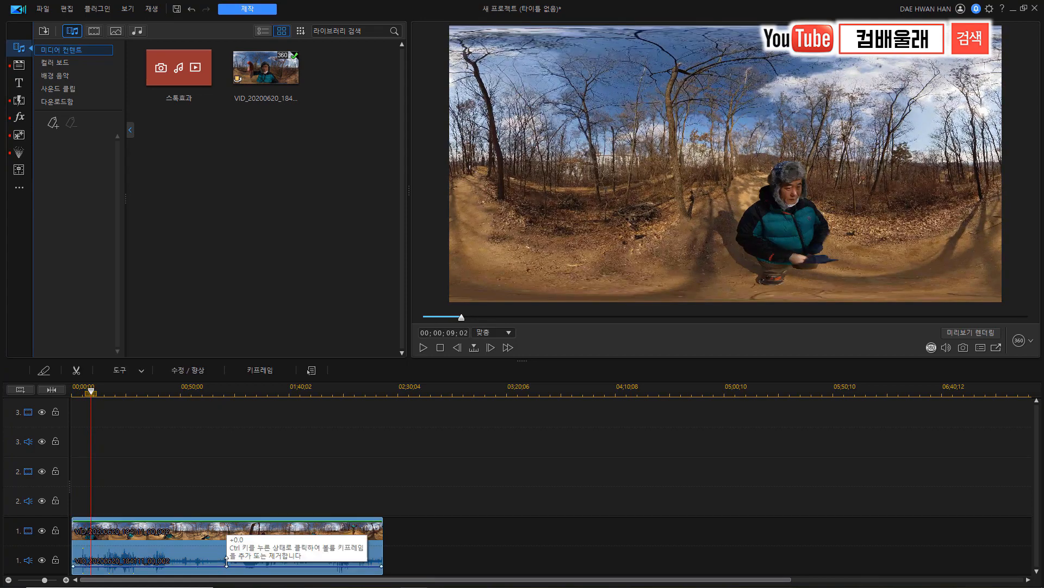
drag(228, 565, 228, 567)
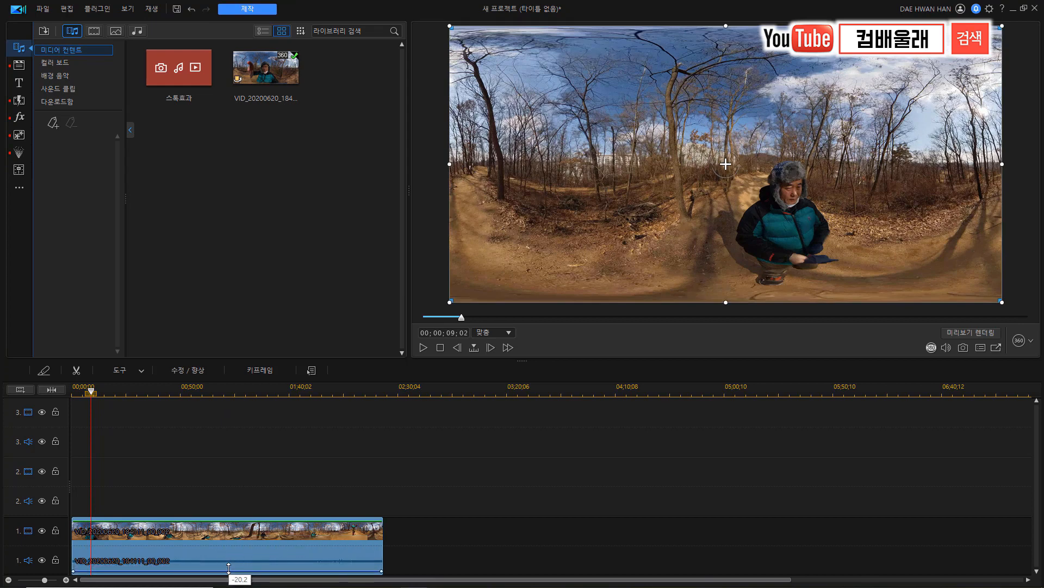
click(260, 495)
key(space)
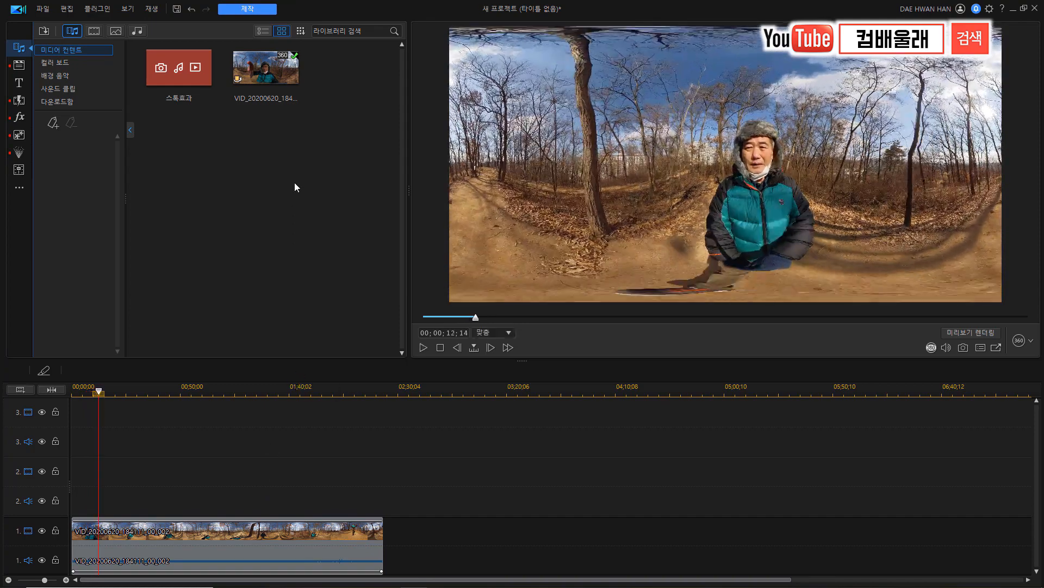
key(space)
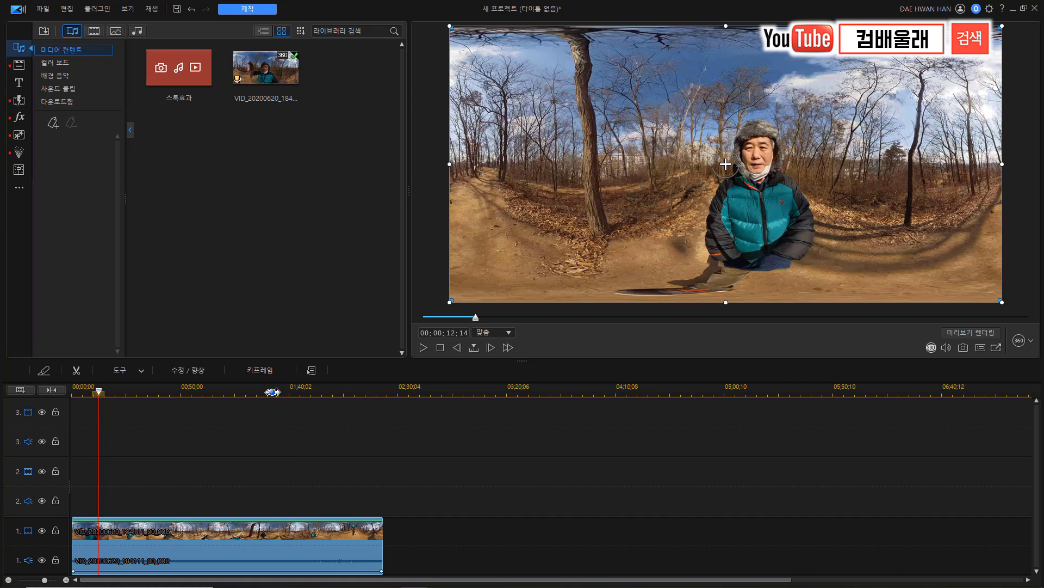
Step: Play the clip from its beginning to find the cut point and split it at 00;00;11;06
drag(272, 392, 780, 381)
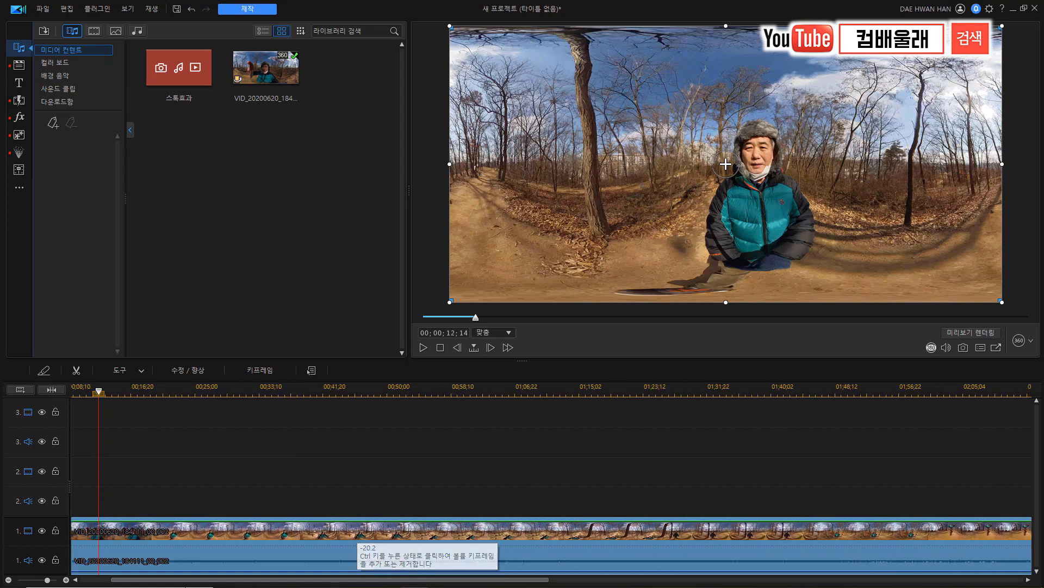
drag(142, 580, 109, 580)
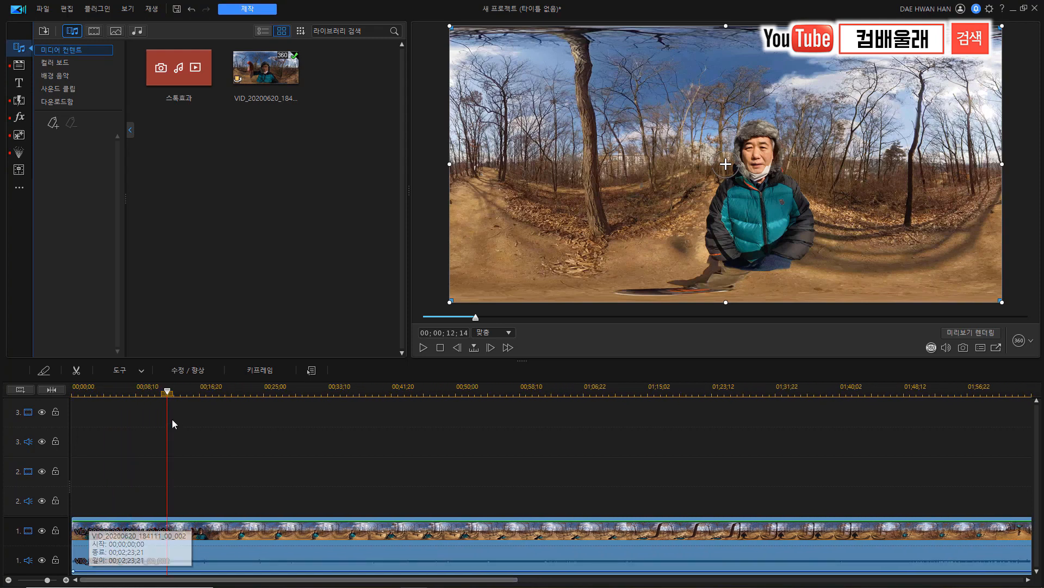
drag(167, 393, 68, 431)
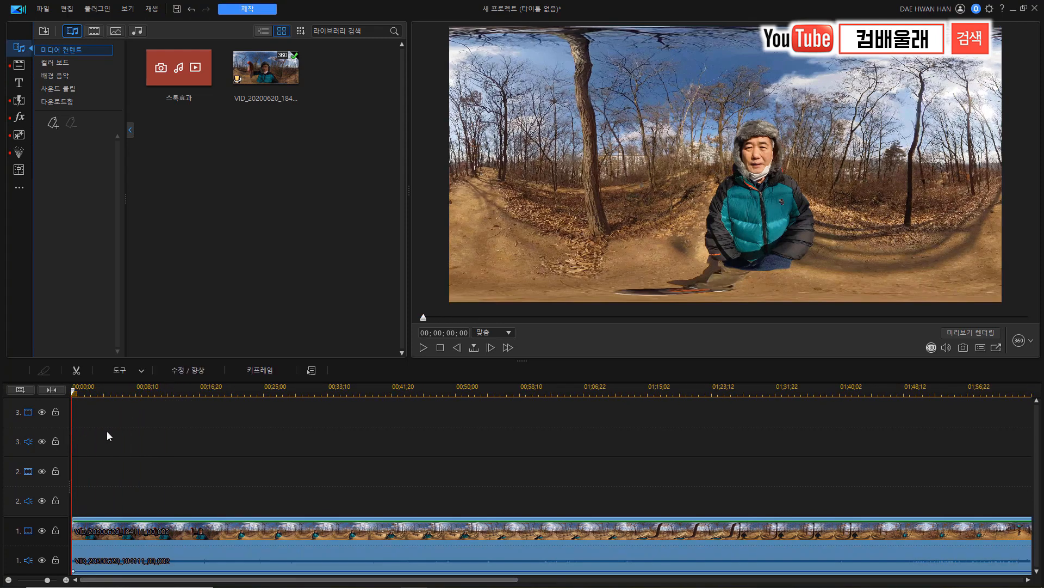
key(space)
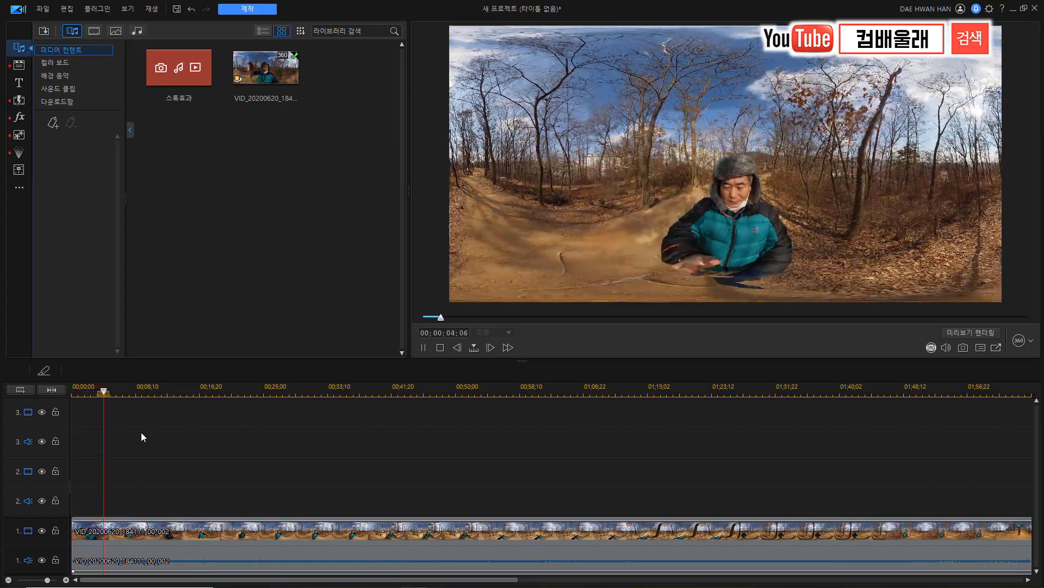
key(space)
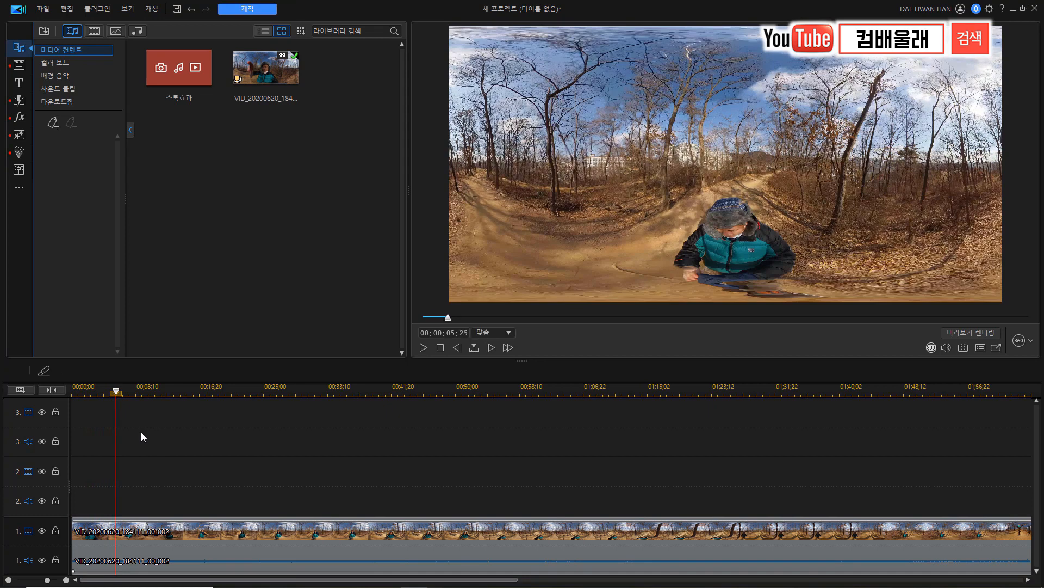
key(space)
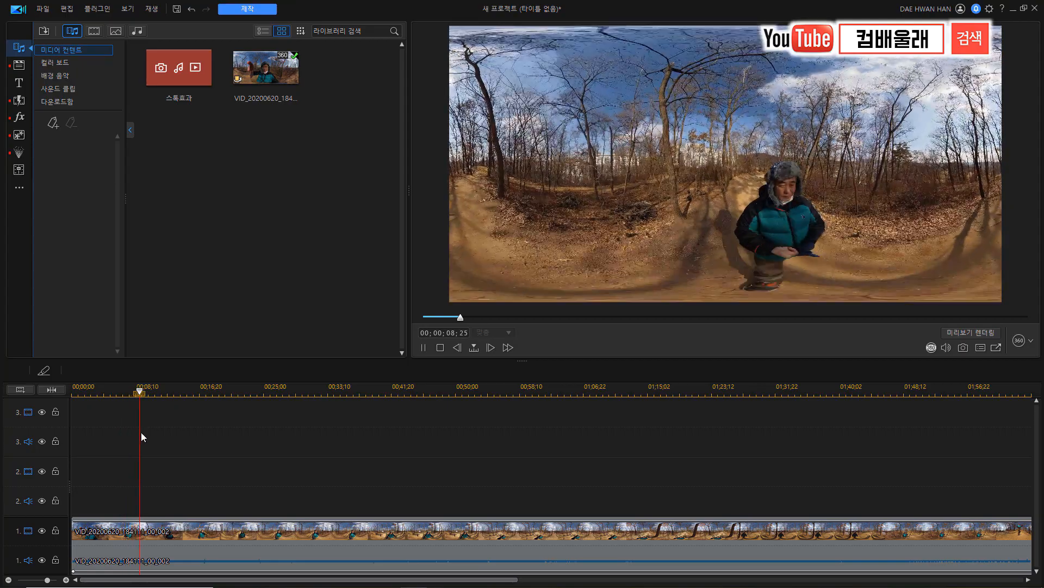
key(space)
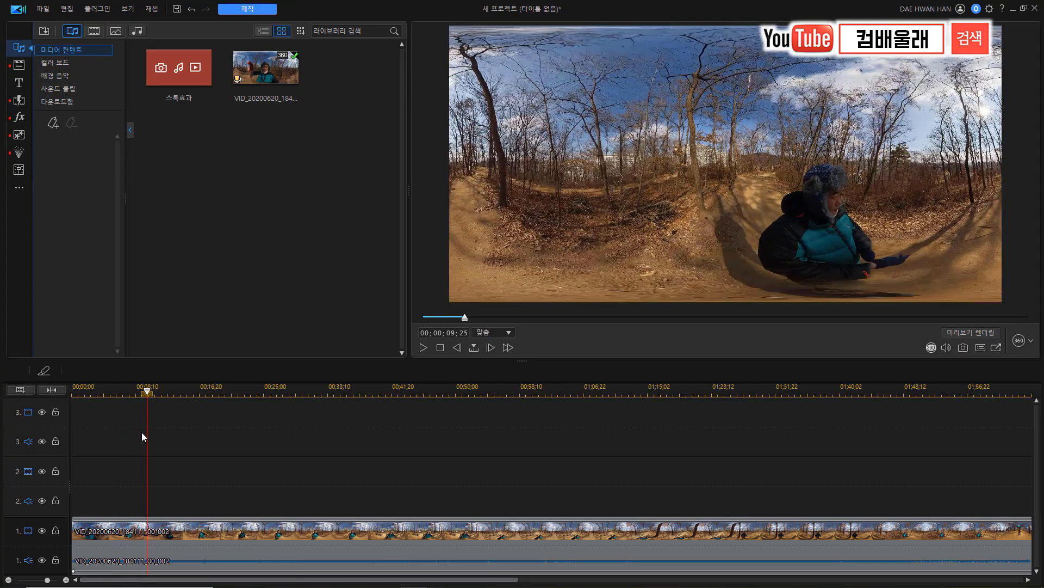
key(space)
key(space)
key(space)
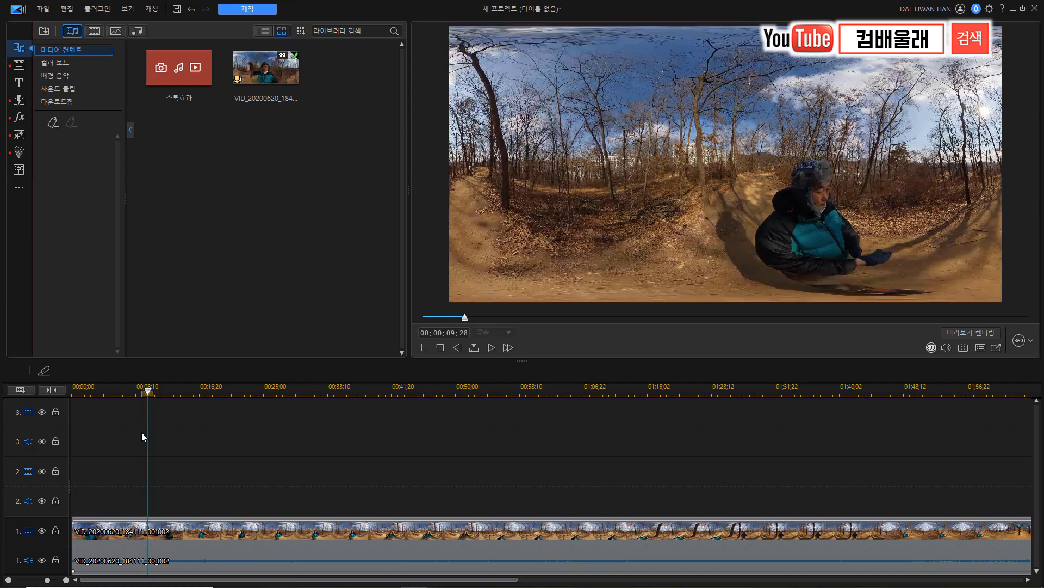
key(space)
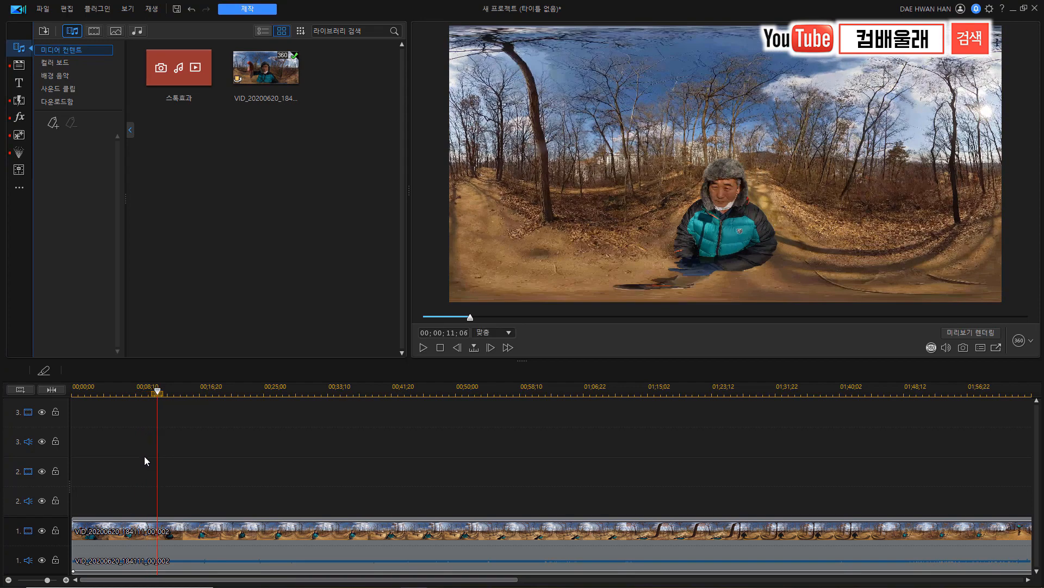
click(158, 539)
key(ctrl+t)
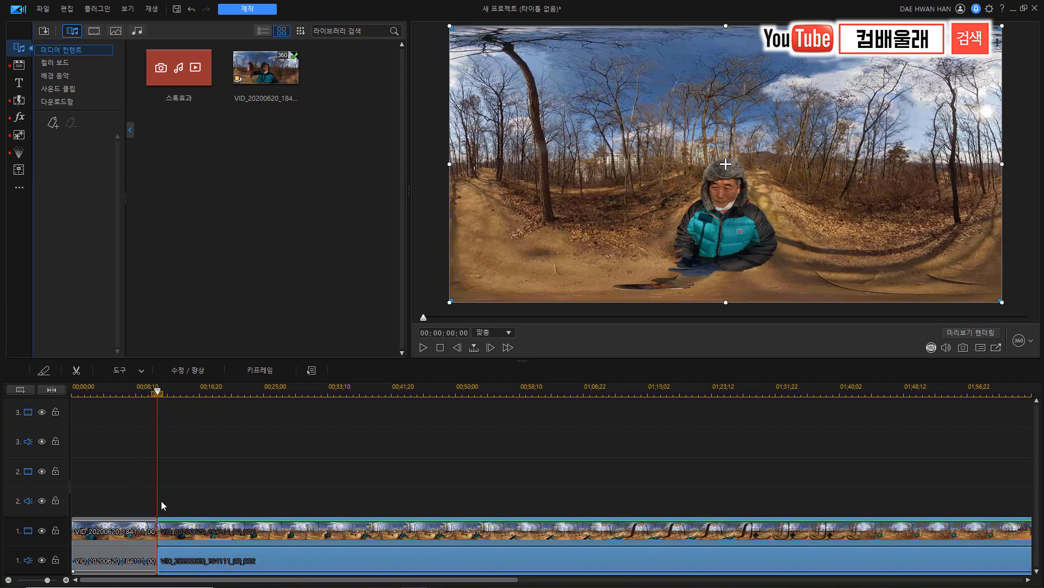
Step: Delete the first segment of the split clip, filling the gap and moving all clips
click(117, 535)
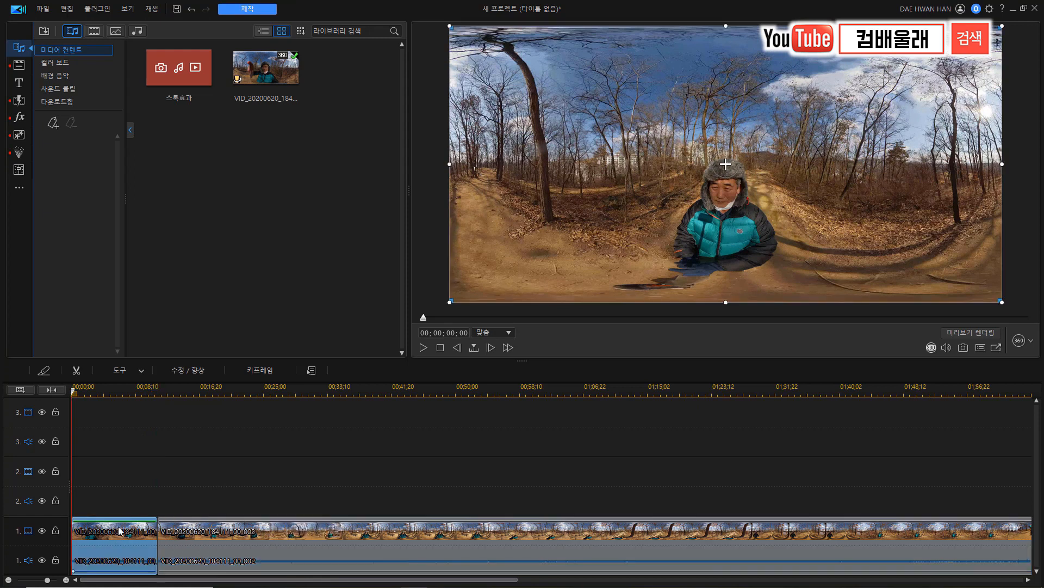
key(Delete)
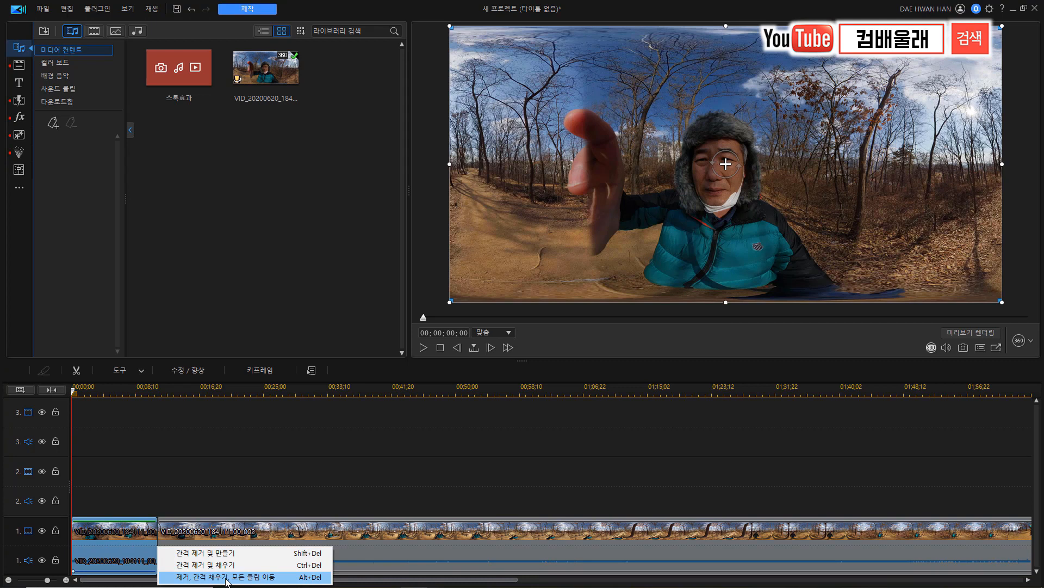
click(225, 578)
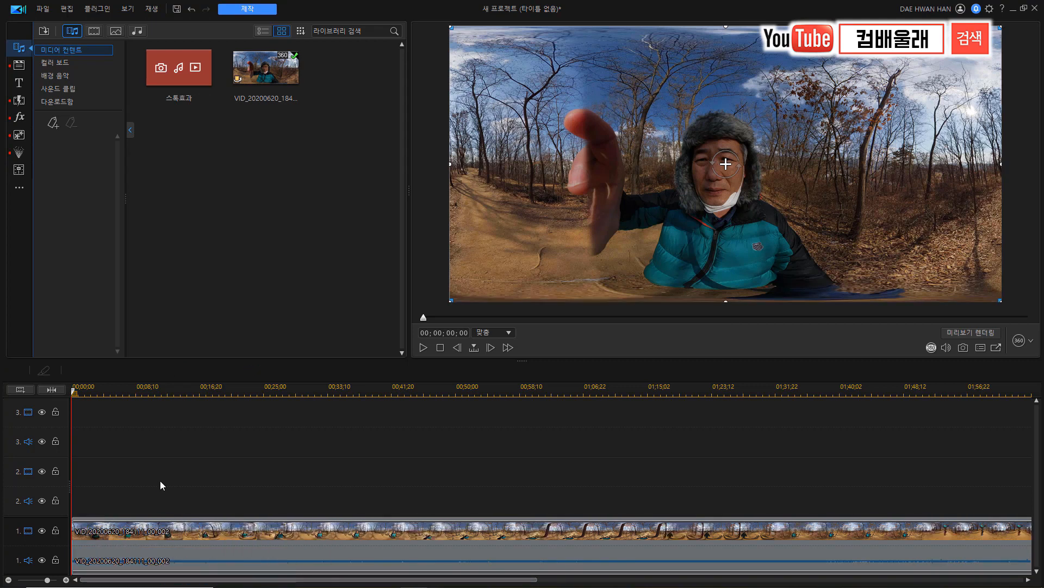
Step: Play and scrub through the 360° clip to find the next cut point and split it at 00;00;47;03
key(space)
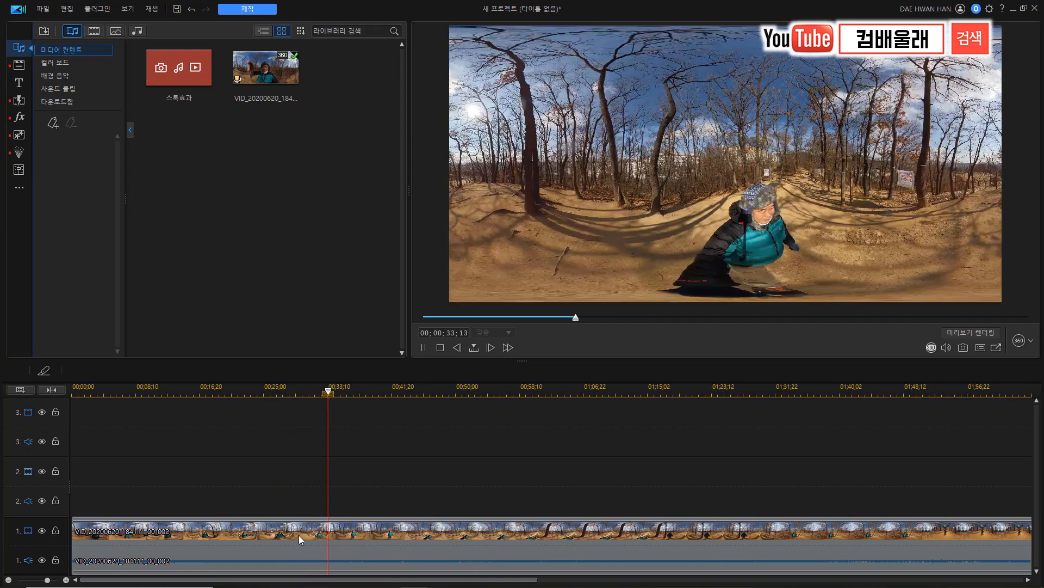
key(space)
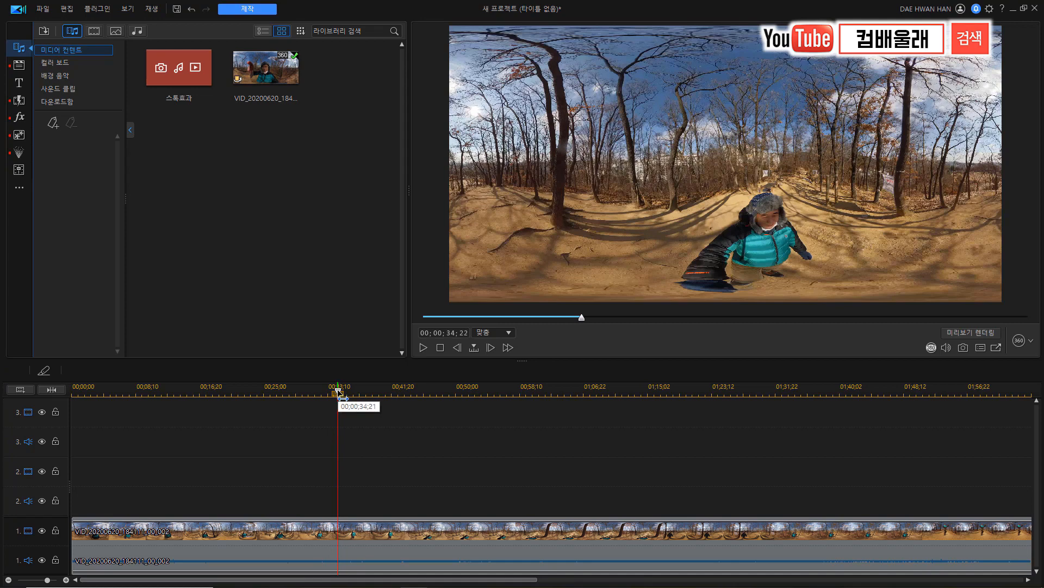
key(space)
drag(339, 392, 427, 391)
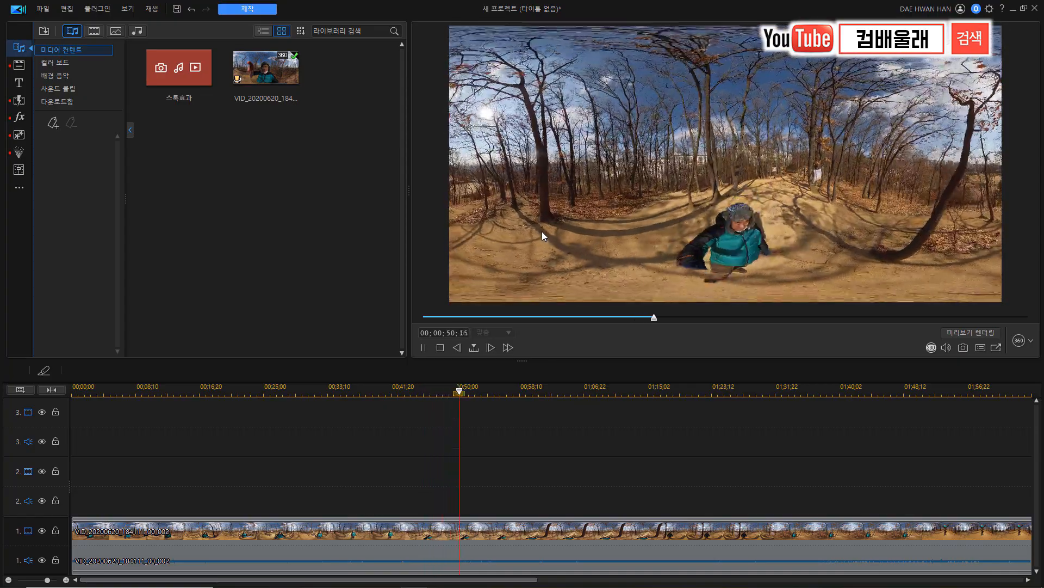
key(space)
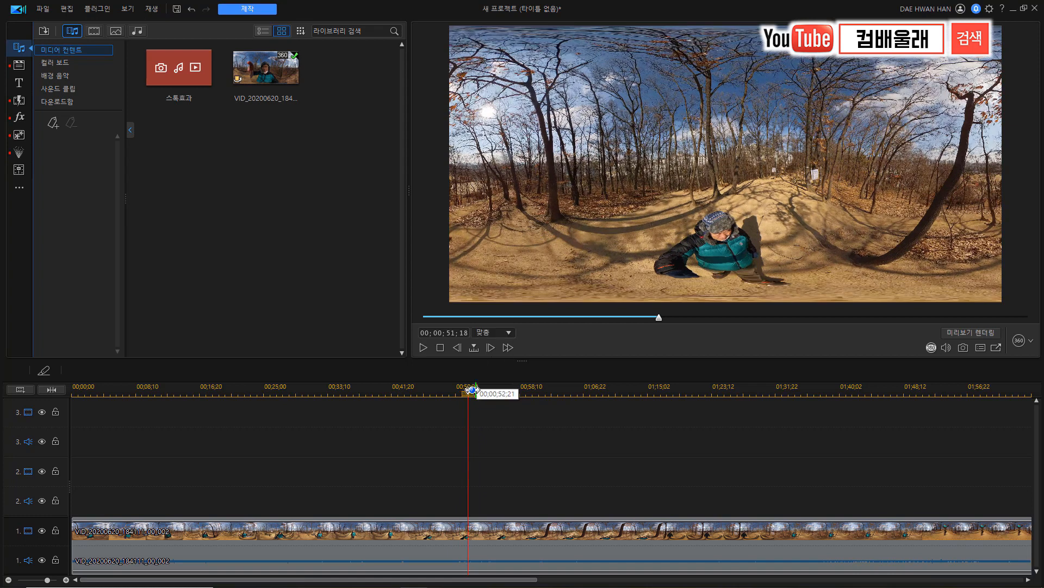
drag(472, 390, 439, 402)
click(436, 530)
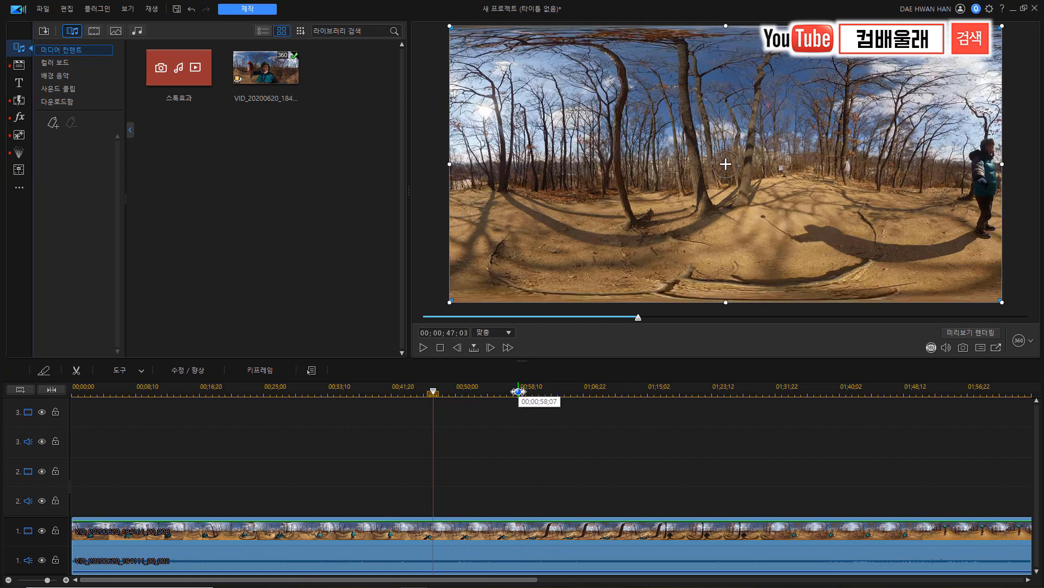
key(ctrl+t)
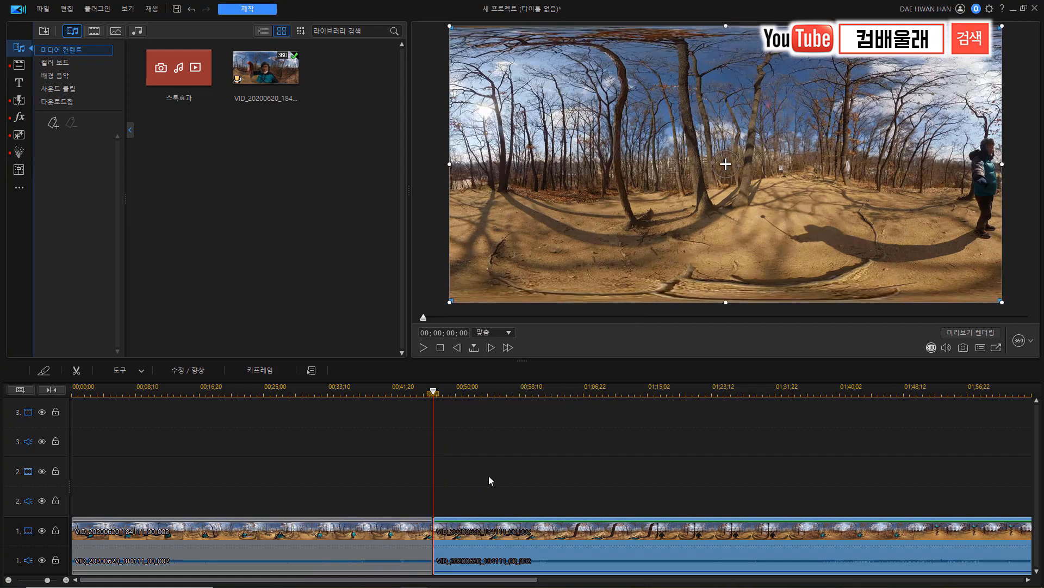
Step: Play on from the first cut and split the second segment at 00;00;54;15
click(488, 475)
key(space)
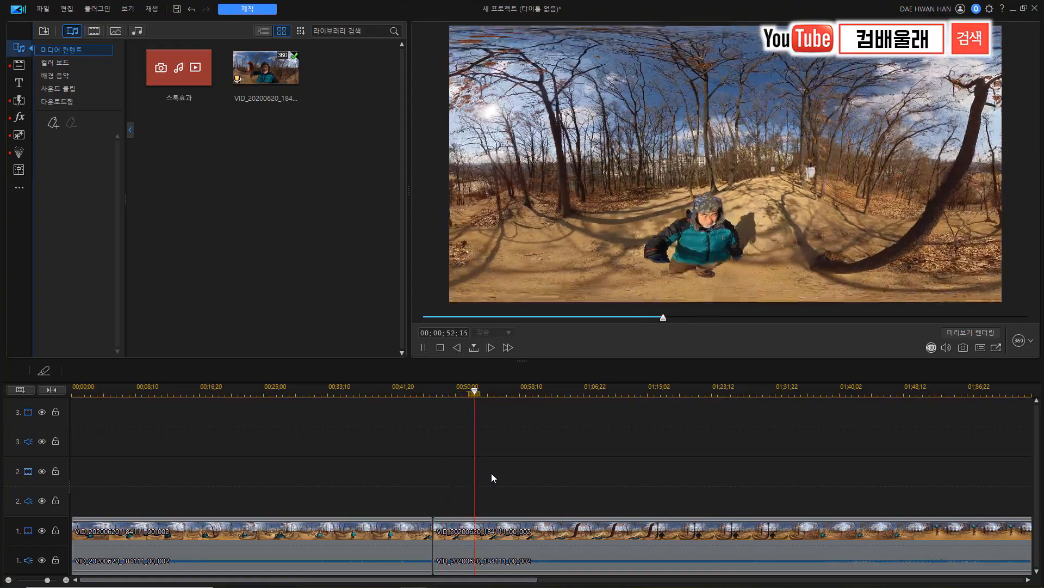
key(space)
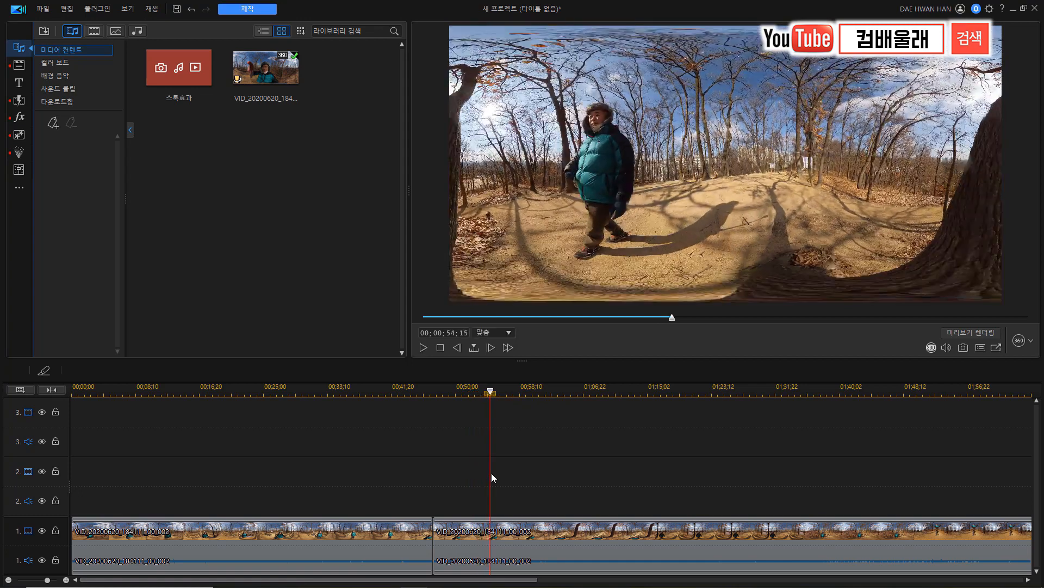
click(500, 522)
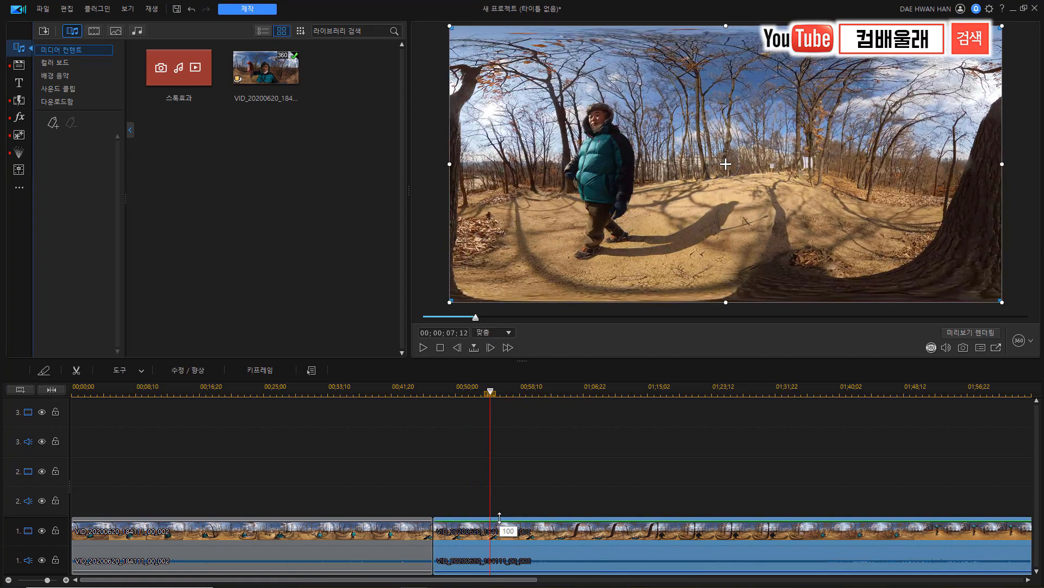
key(ctrl+t)
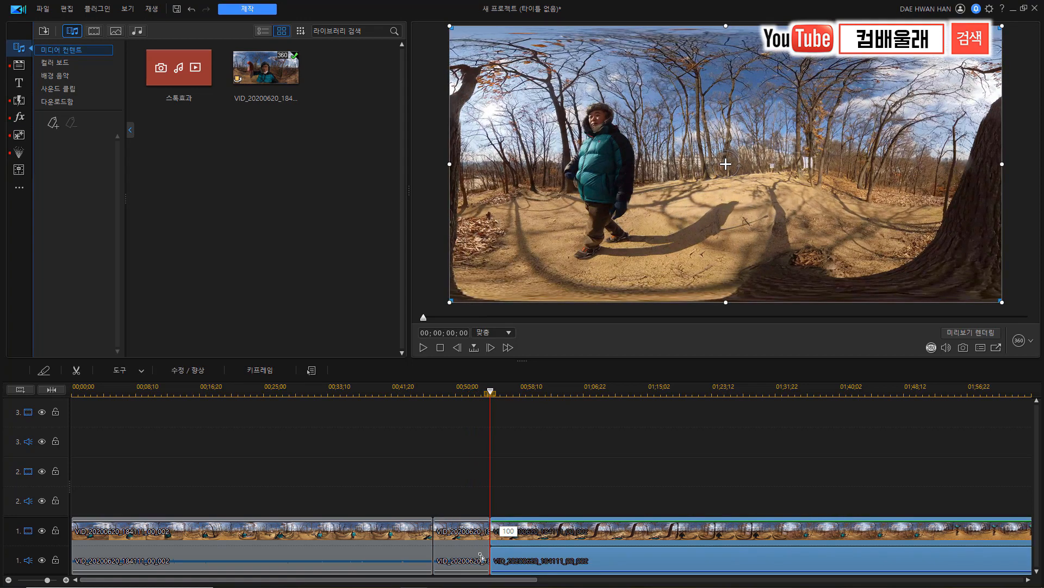
Step: Delete the short segment between the two cuts and play across the join to check it
click(459, 532)
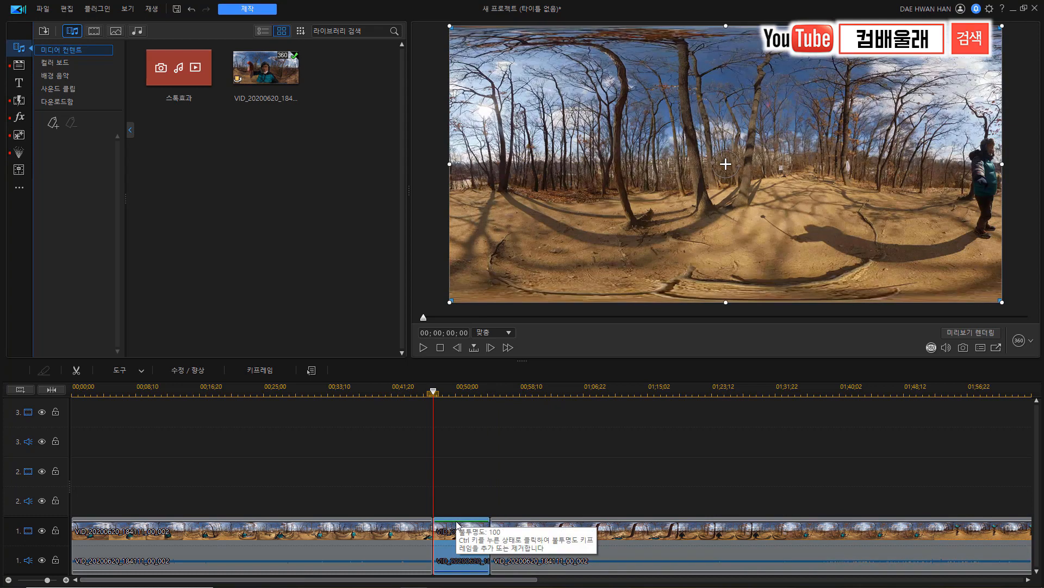
key(Delete)
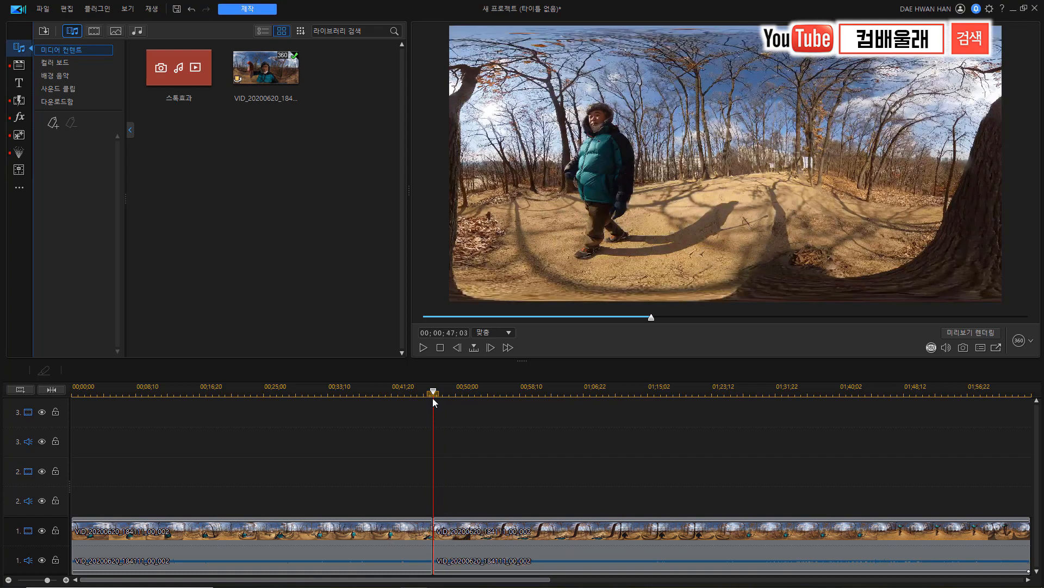
drag(437, 400, 406, 401)
key(space)
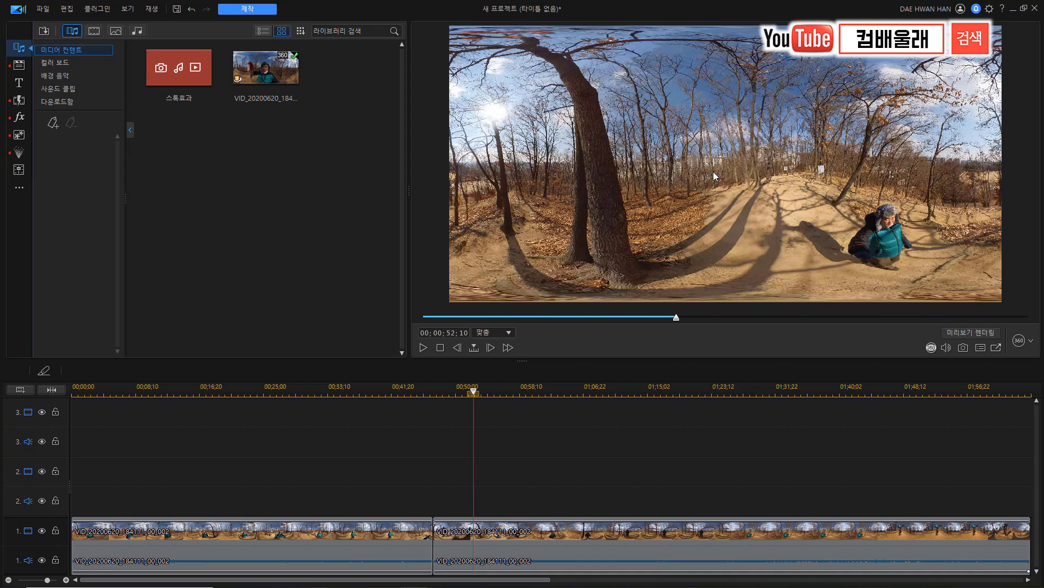
Step: Scrub and play through the remaining footage to find the next unwanted part and split the last segment at 00;01;09;06
scroll(463, 513, right, 2)
drag(366, 395, 425, 405)
drag(457, 409, 561, 442)
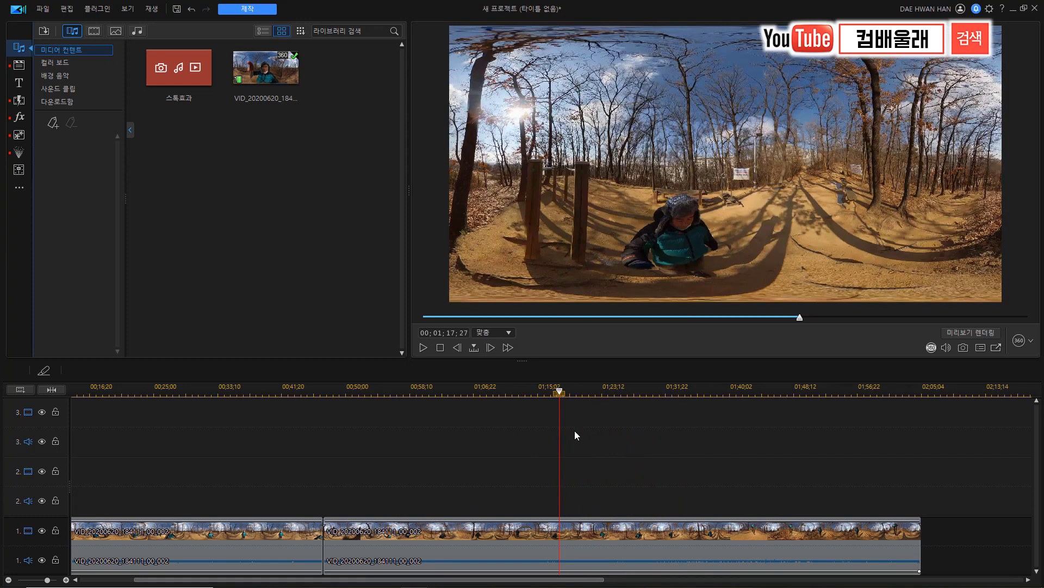
click(550, 392)
drag(538, 401, 492, 414)
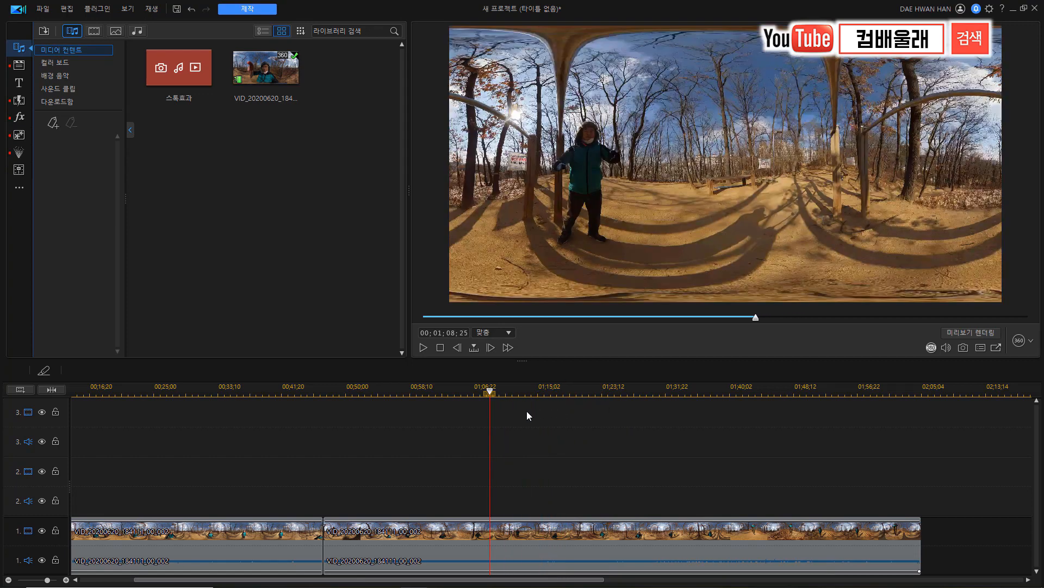
key(space)
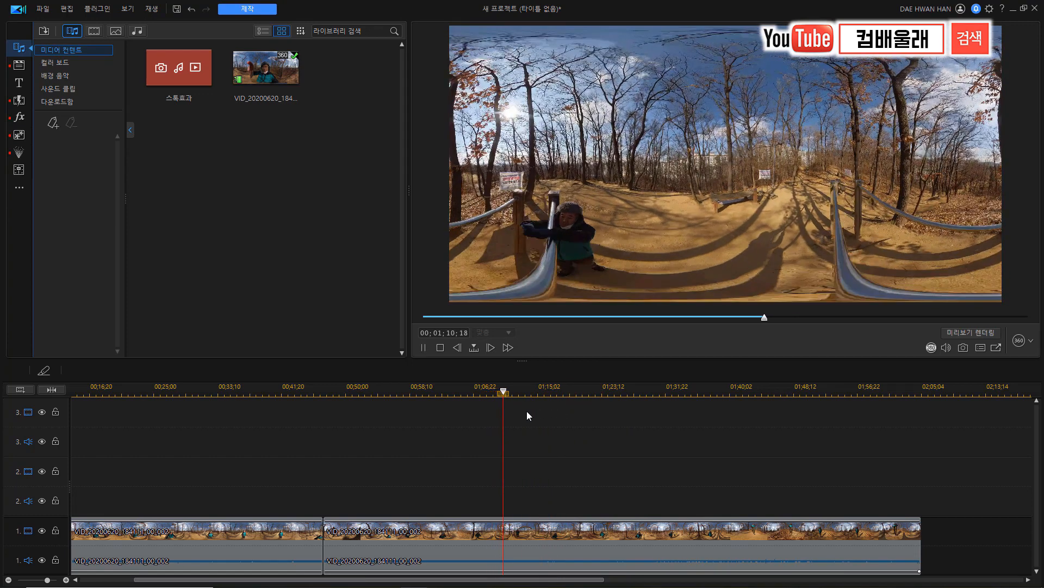
key(space)
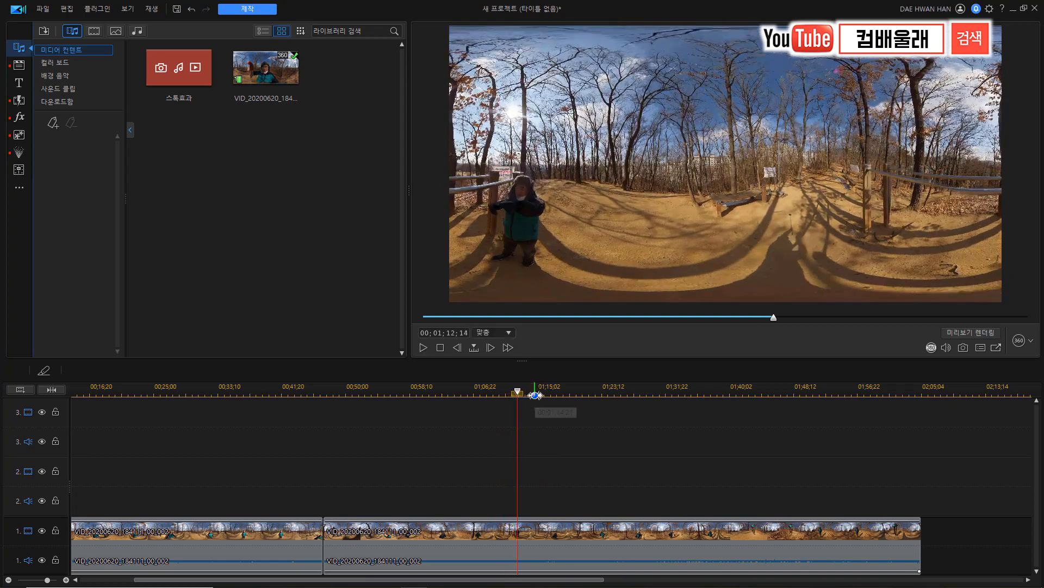
drag(520, 393, 475, 409)
key(space)
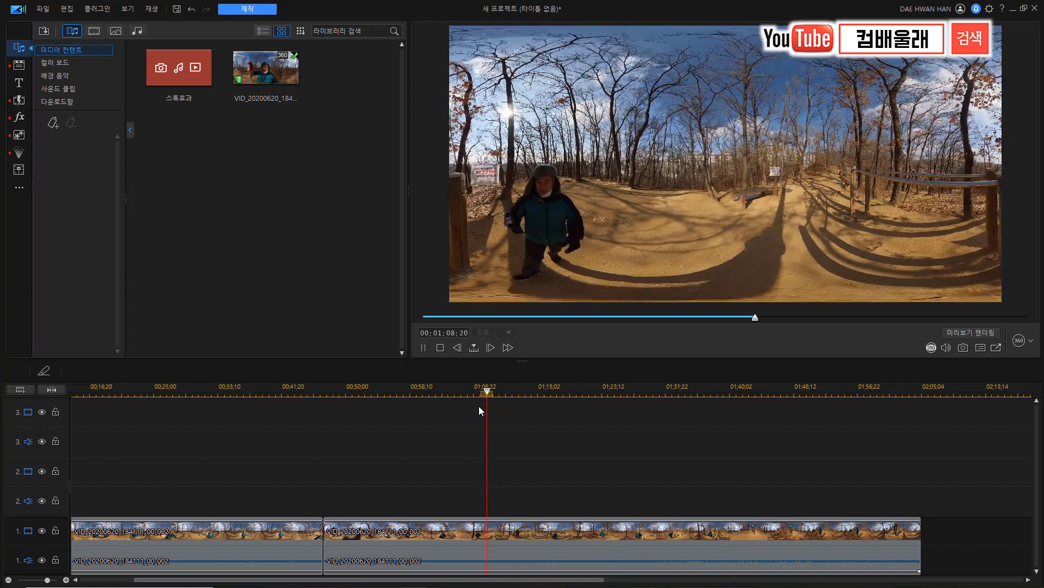
key(space)
click(496, 525)
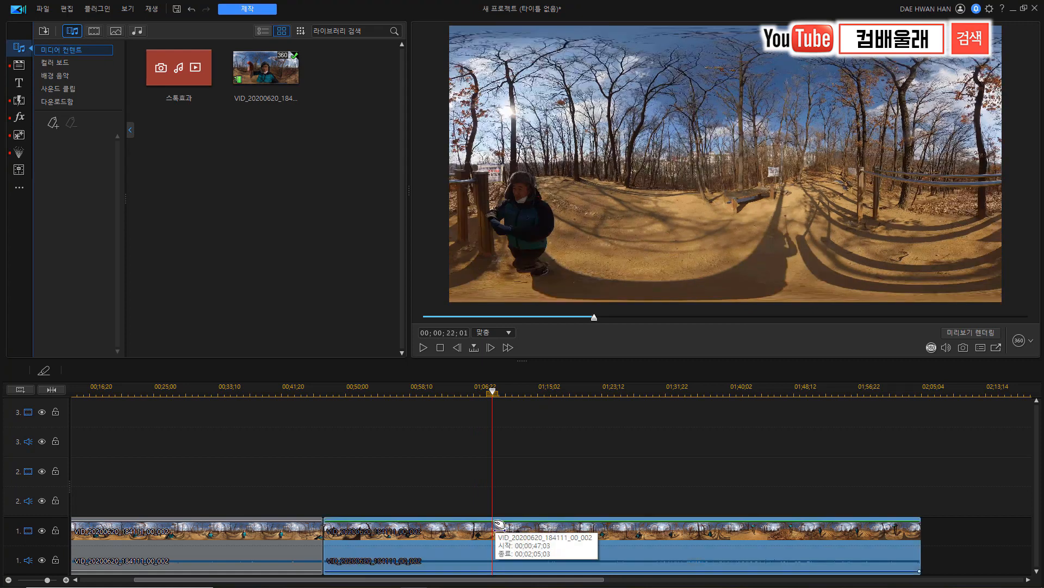
key(ctrl+t)
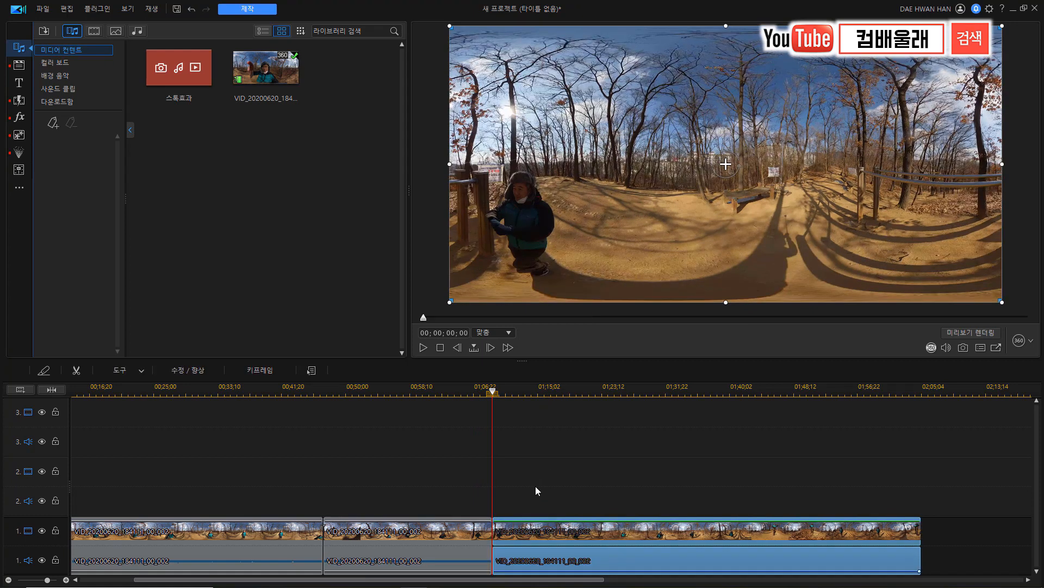
Step: Play on from the new cut and split the last segment at 00;01;14;26
key(space)
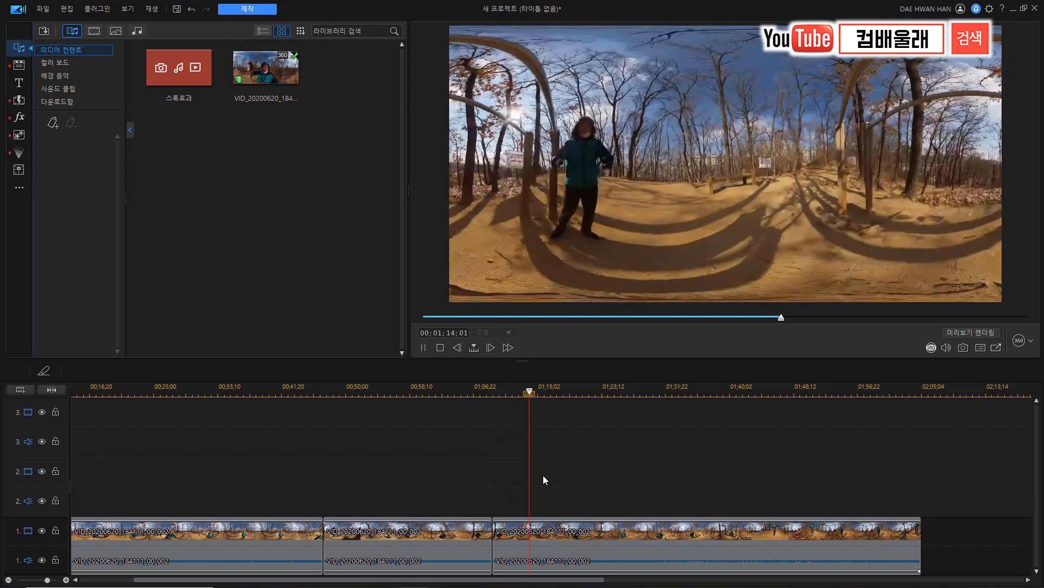
key(space)
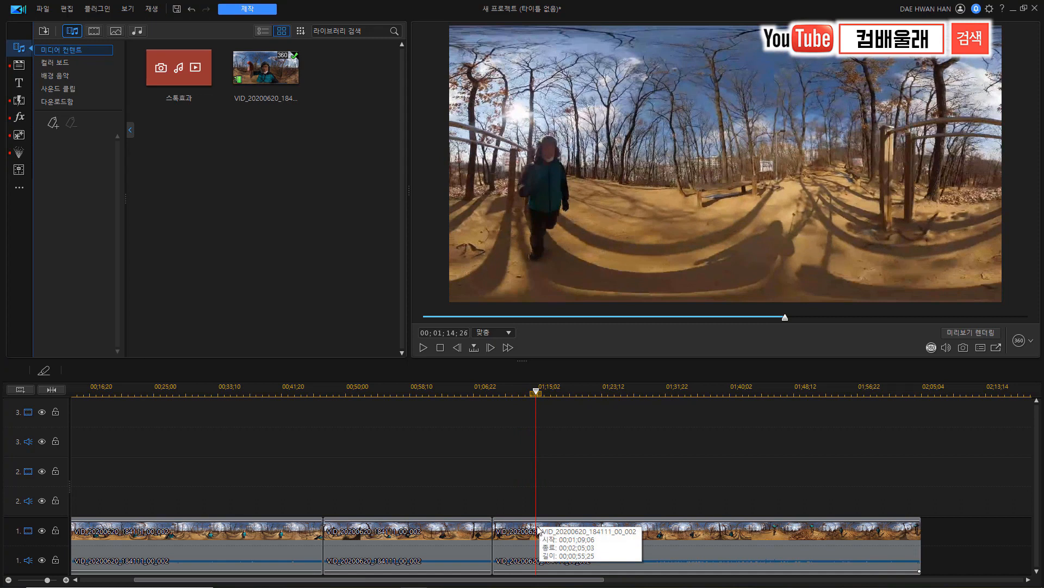
click(537, 531)
key(ctrl+t)
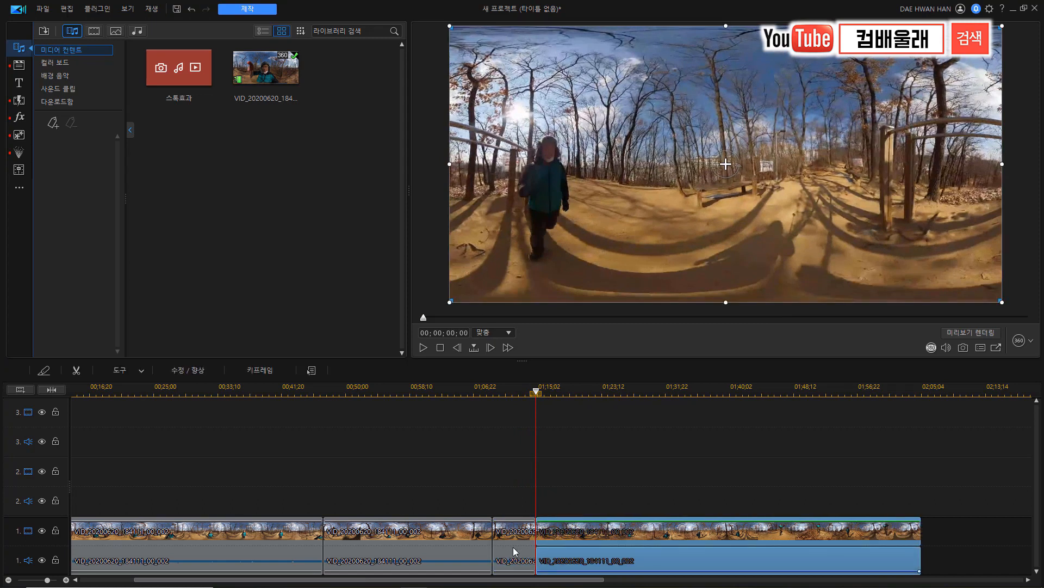
Step: Delete the short segment between 00;01;09;06 and 00;01;14;26 and play the footage following the join
click(514, 532)
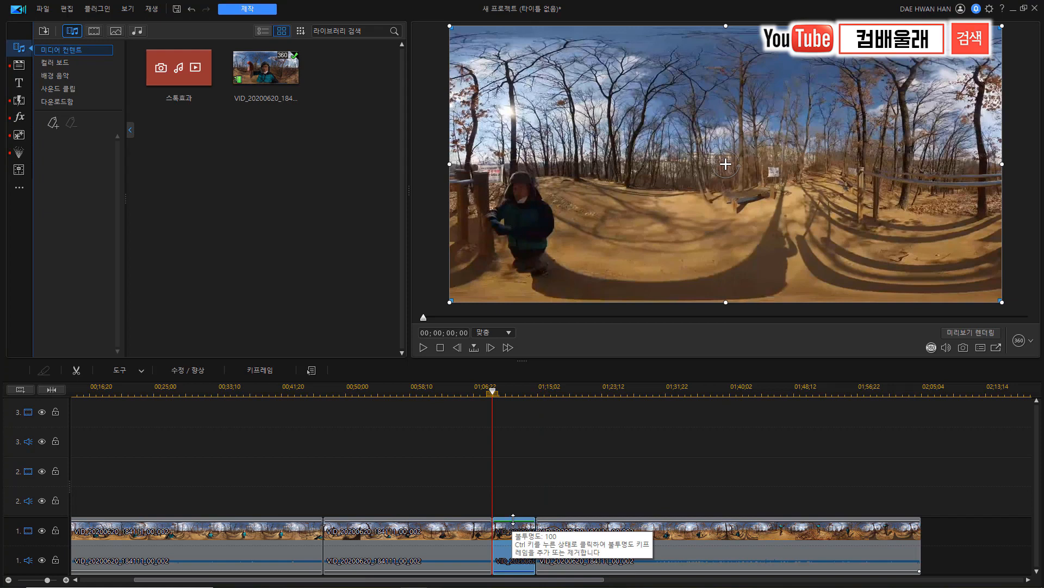
key(Delete)
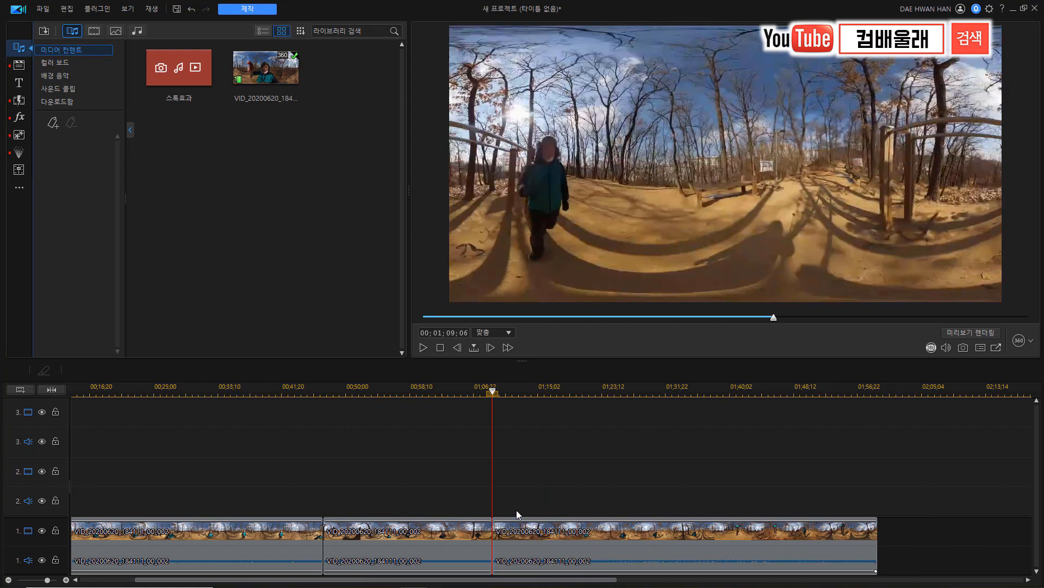
key(space)
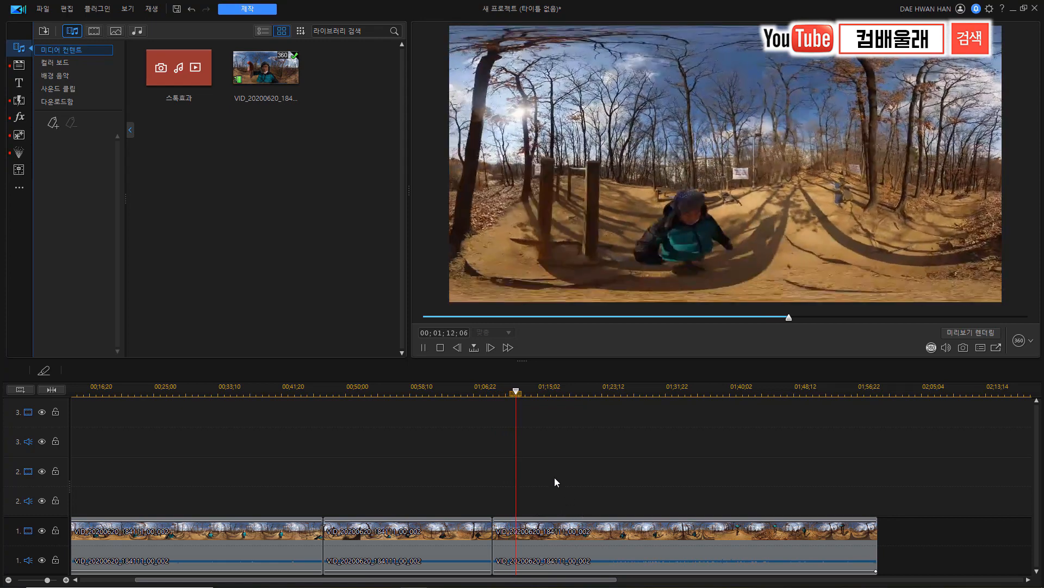
key(space)
Step: Review the footage toward the end, split the last segment at 00;01;54;20 and delete the leftover end piece
drag(554, 403, 672, 415)
key(space)
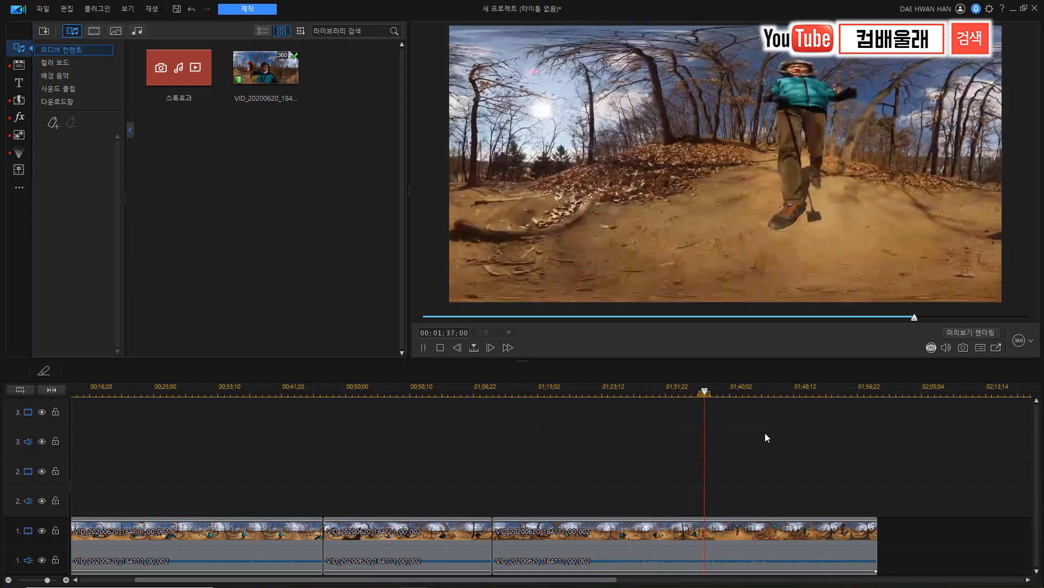
click(839, 411)
mouse_move(841, 412)
mouse_down()
mouse_move(862, 412)
mouse_move(842, 417)
mouse_up()
click(841, 531)
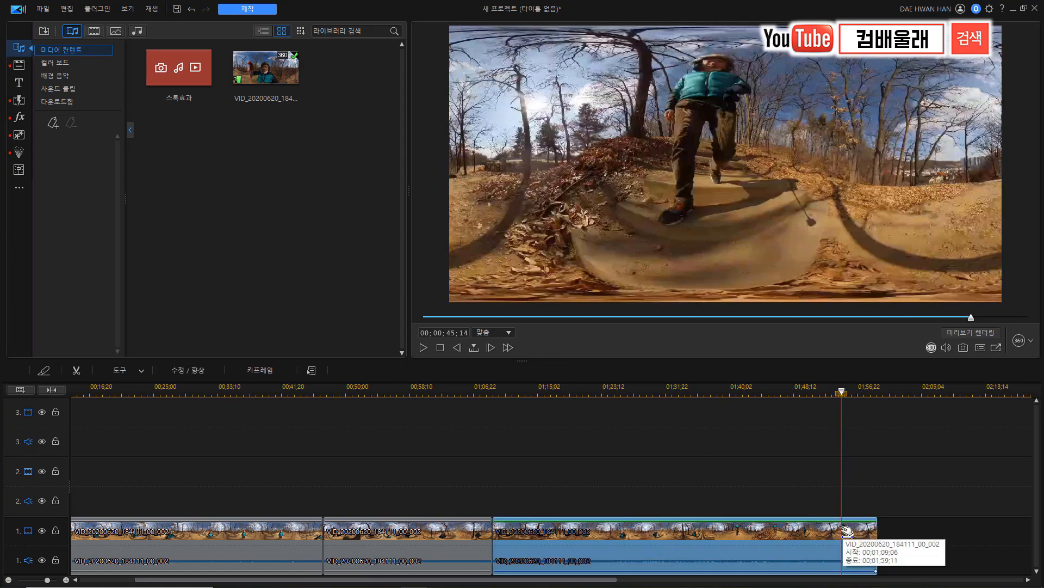
key(ctrl+t)
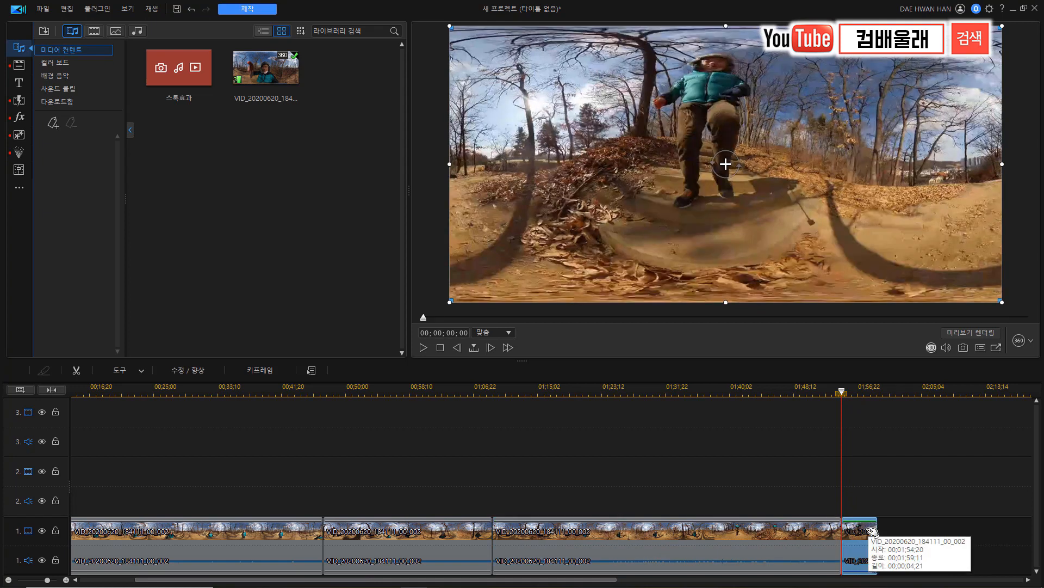
key(Delete)
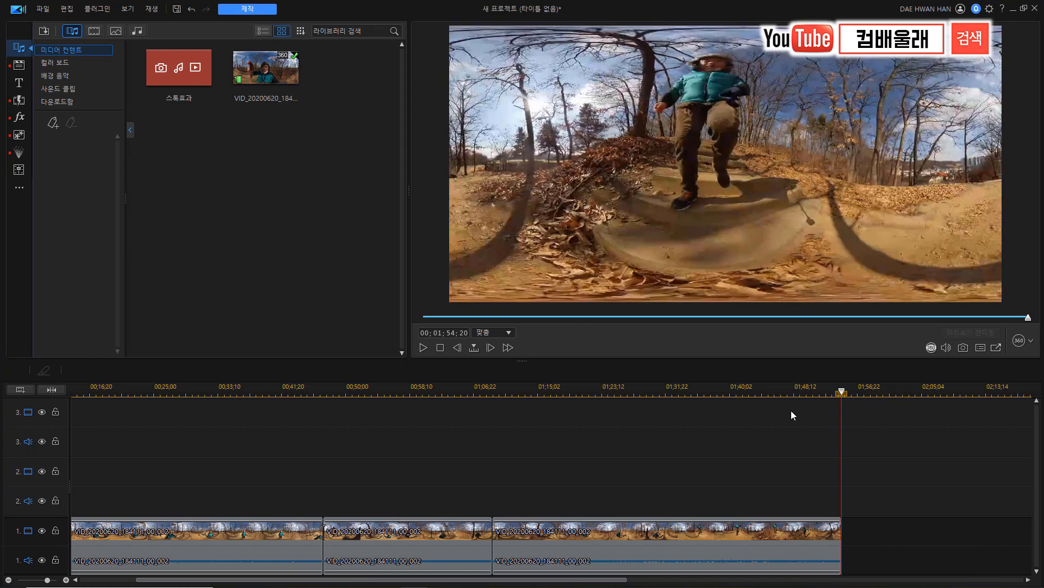
Step: Browse the title presets and place the 메모리 title from the 로맨스 category at the start of video track 2
key(Home)
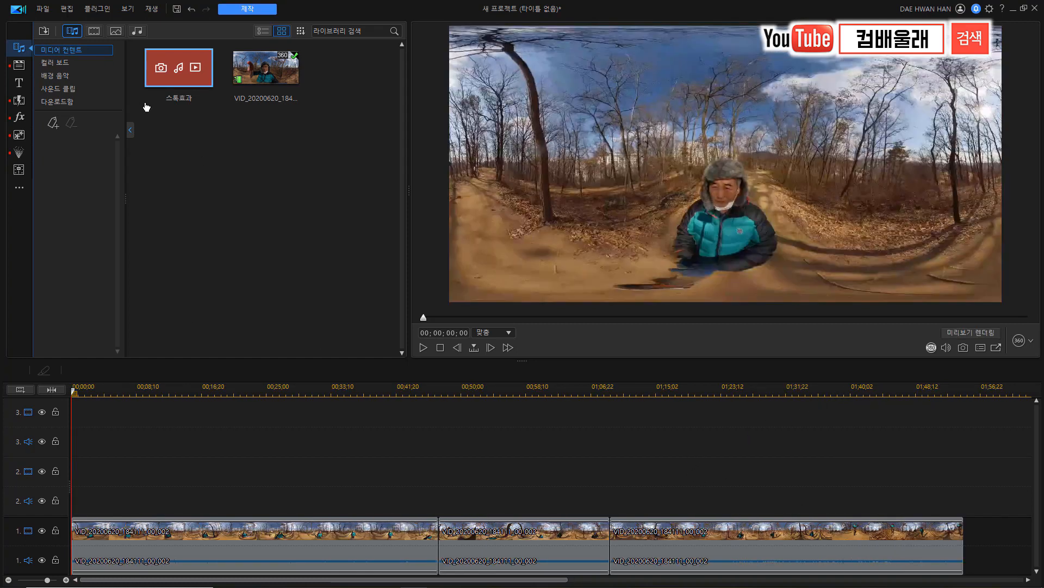
click(19, 82)
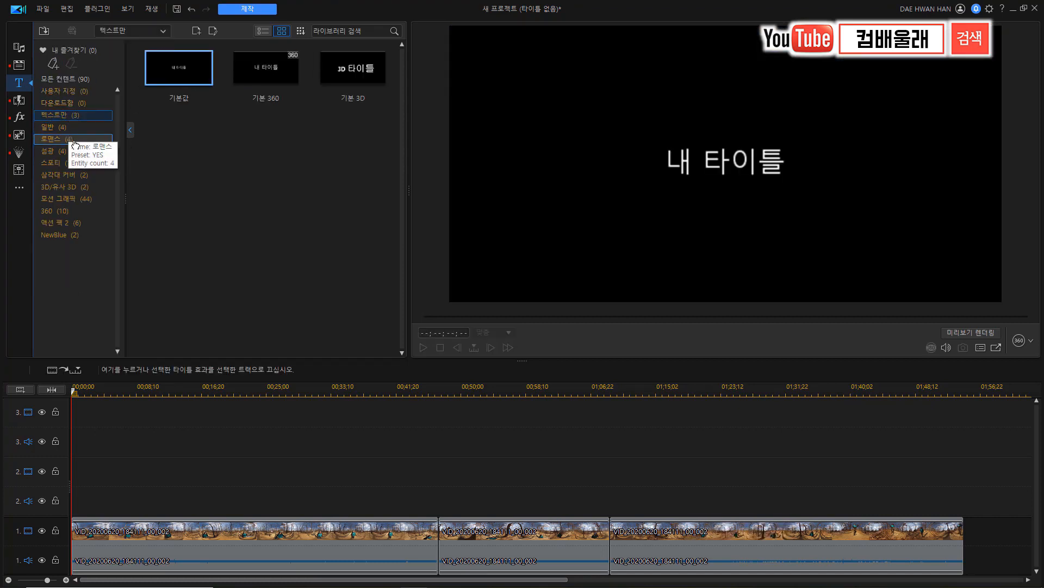
click(71, 130)
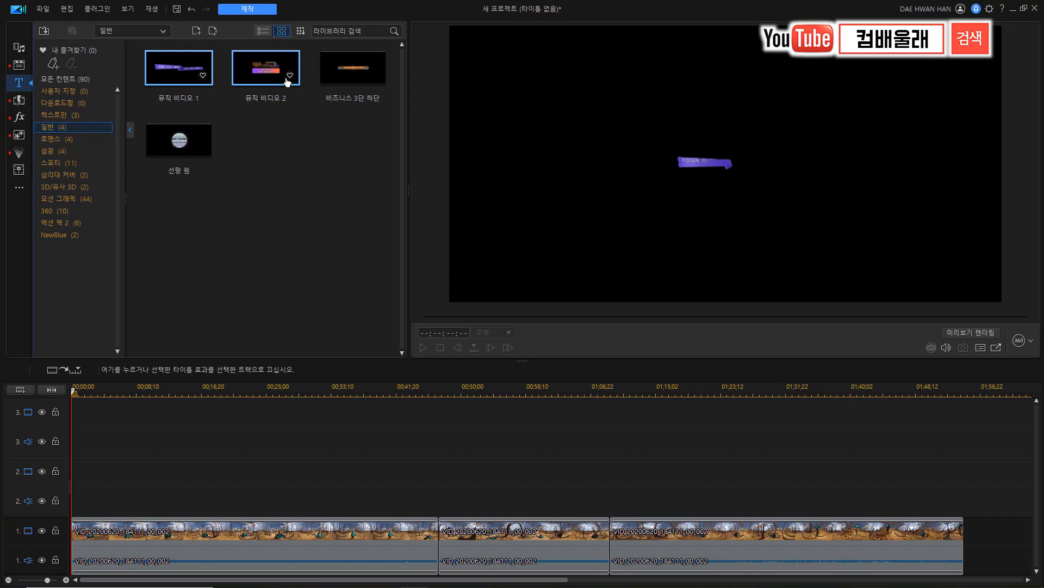
click(268, 75)
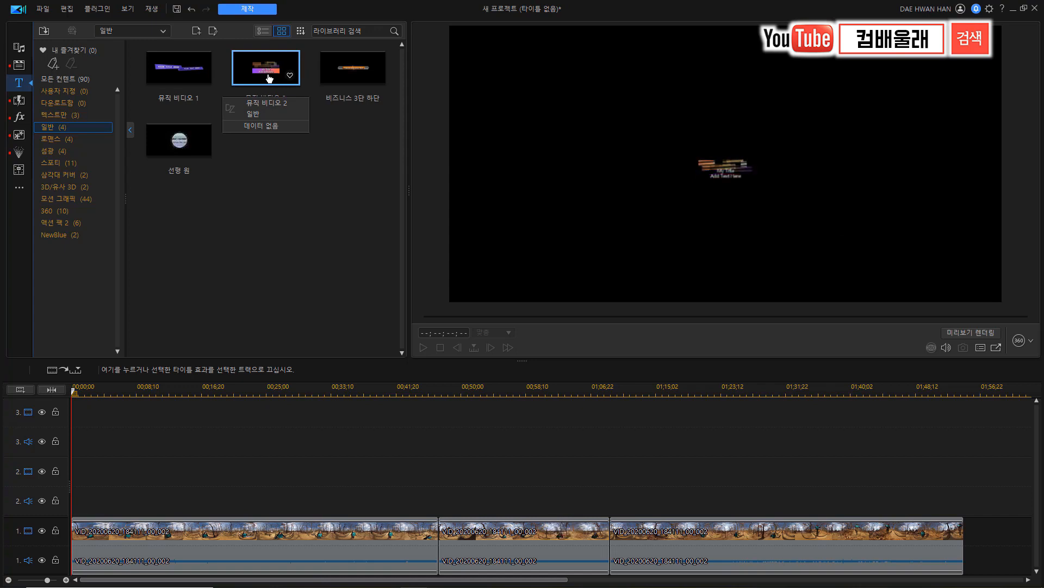
click(57, 139)
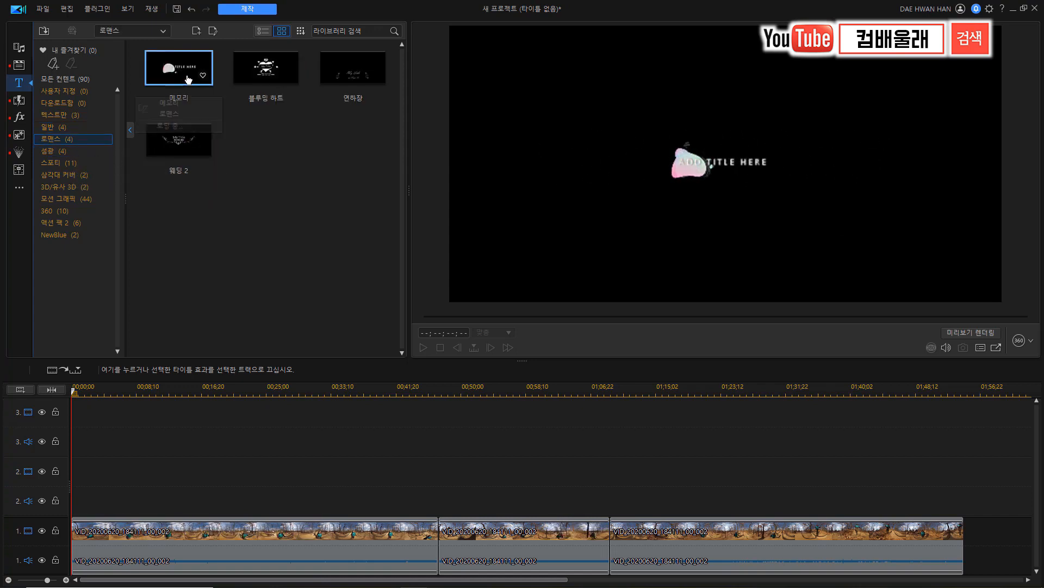
drag(178, 109, 70, 484)
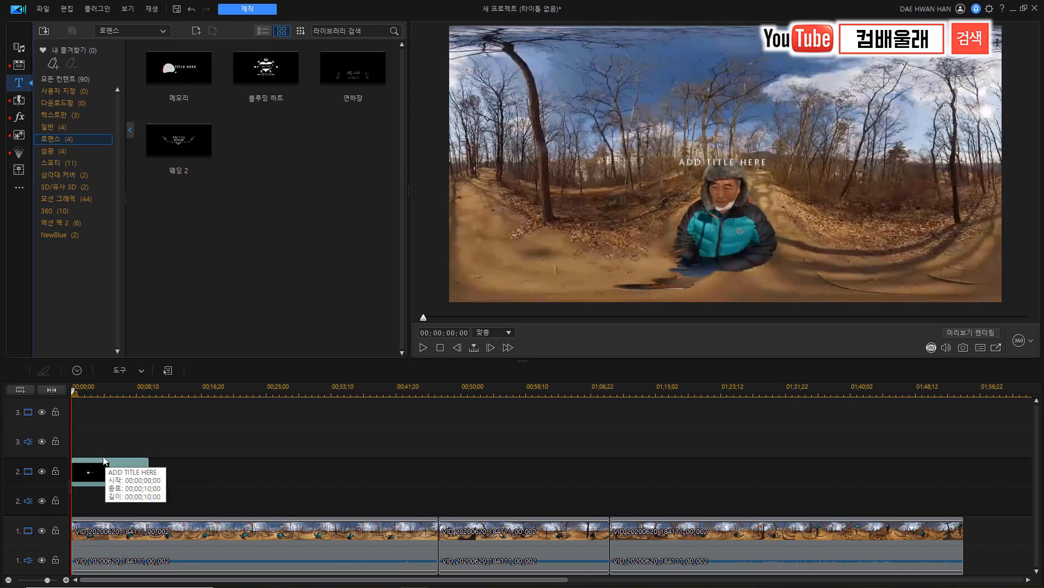
Step: Scrub through the new title and play it from the start of the timeline to check its animation
click(86, 391)
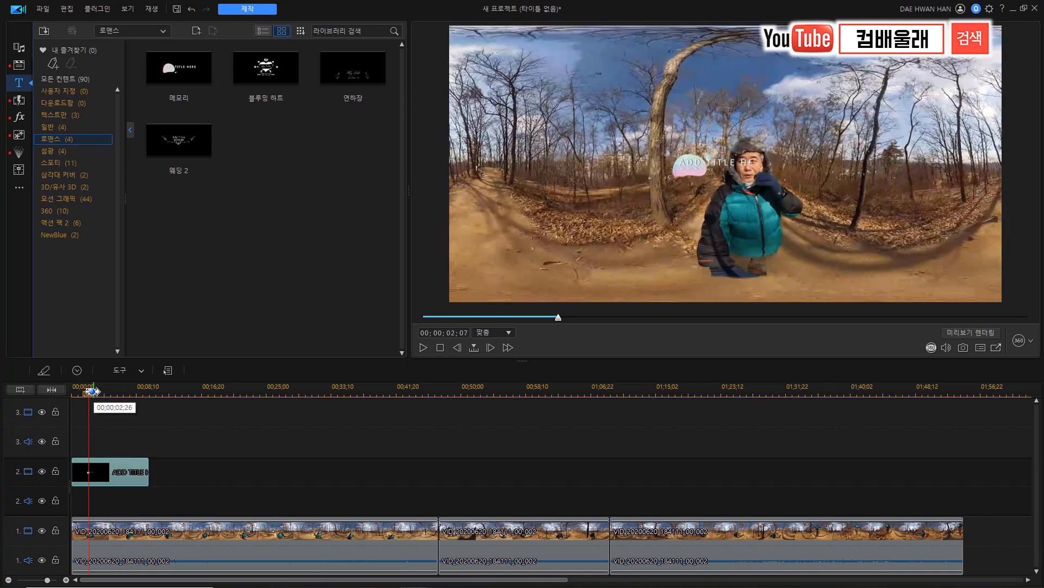
drag(91, 391, 68, 391)
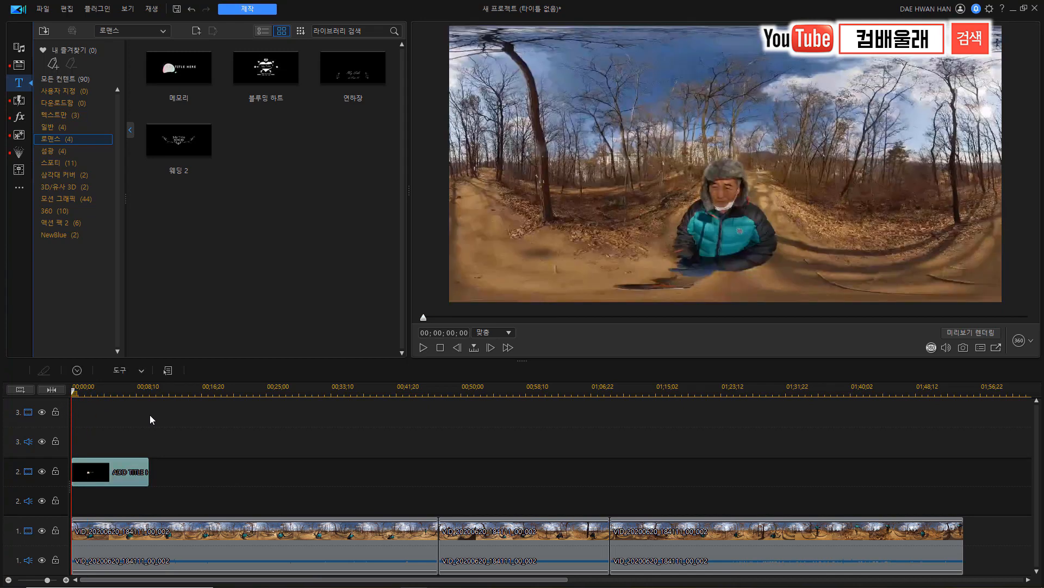
key(space)
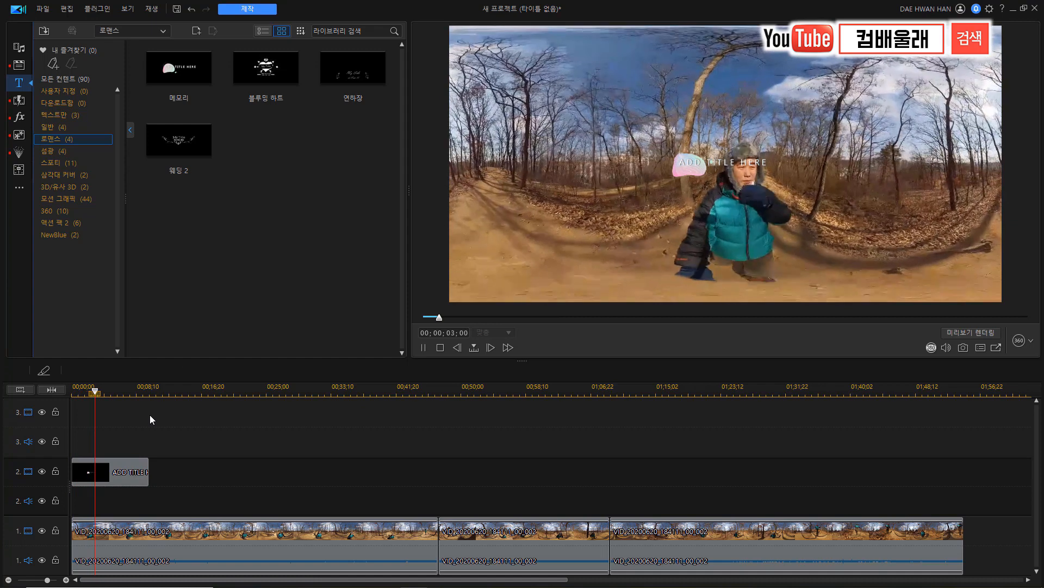
Step: Open the title on track 2 for editing and replace its text with "어느 추운 겨울날 공원산책"
click(120, 471)
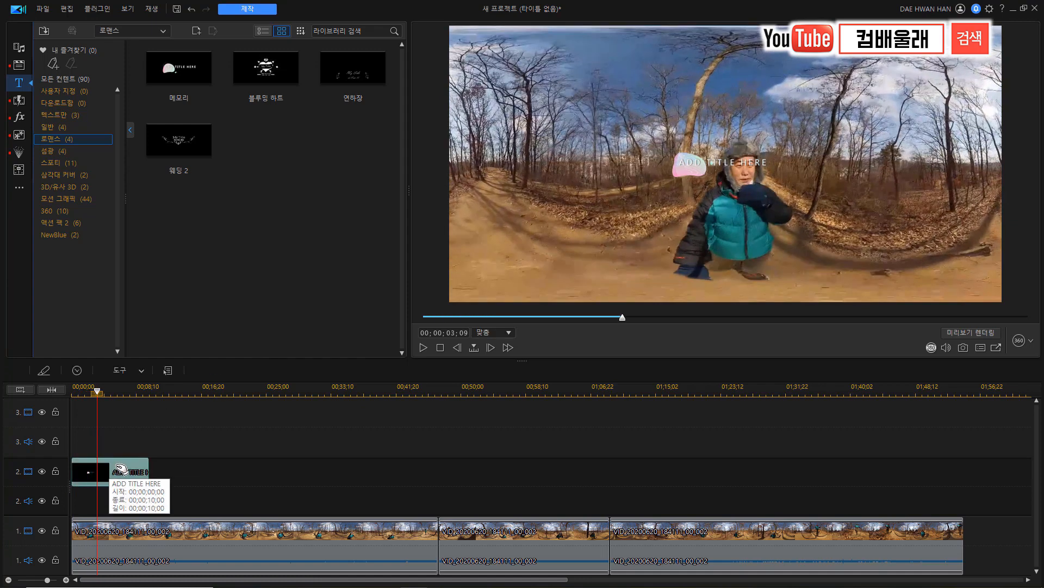
double_click(120, 471)
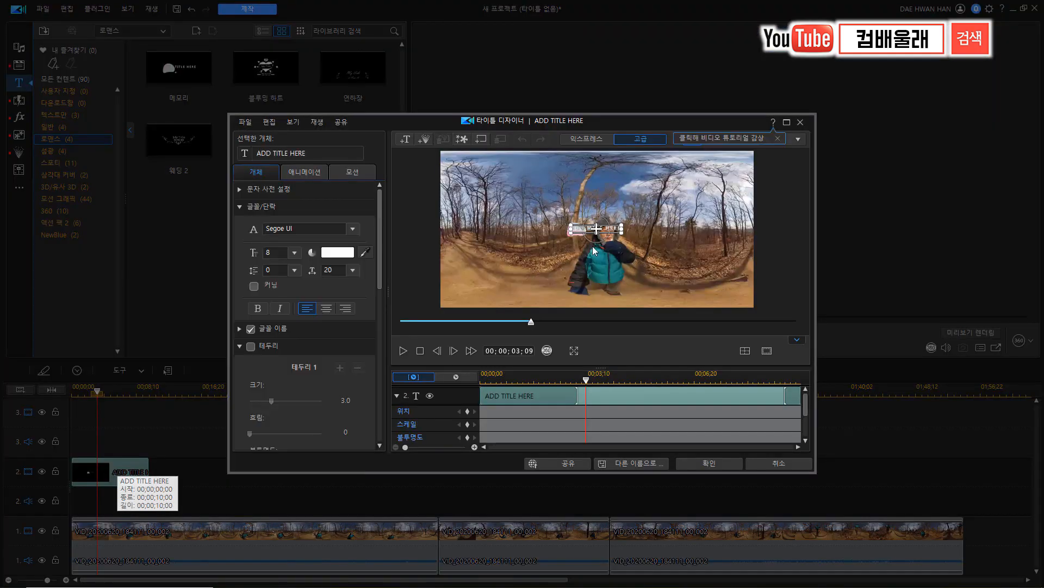
click(318, 153)
drag(315, 152, 256, 153)
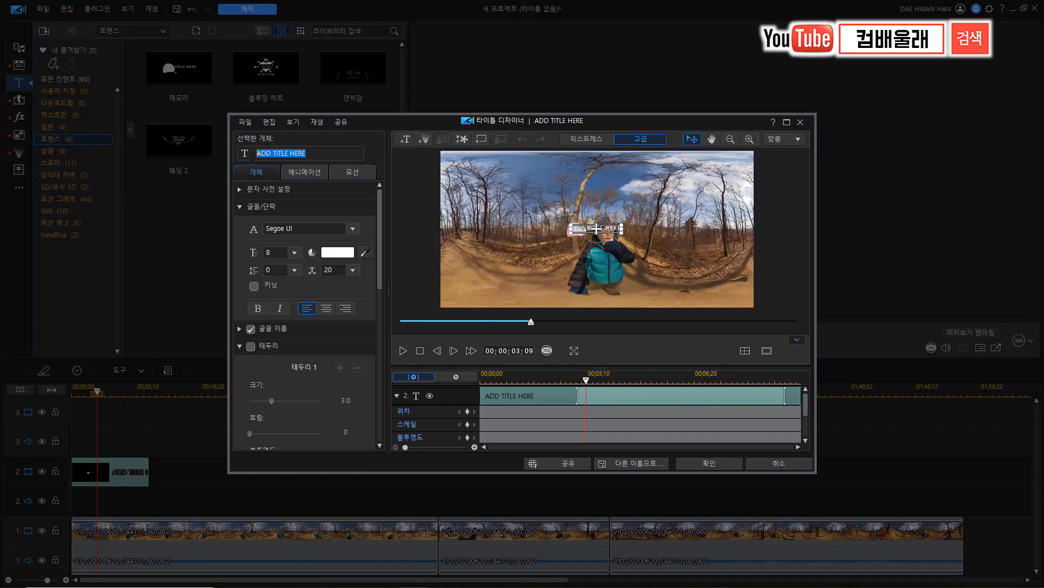
text(어느 추운 겨울날)
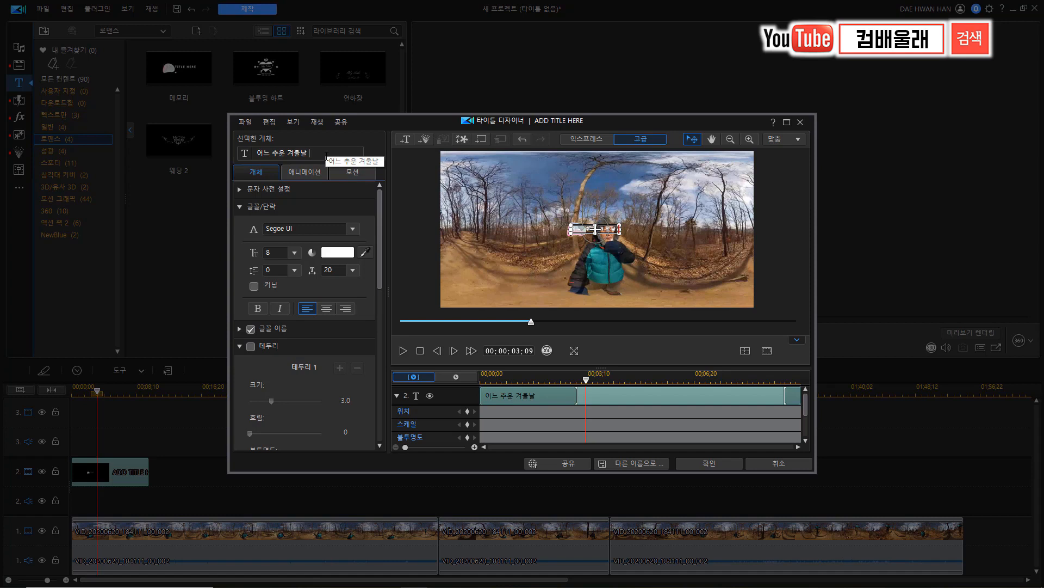
text( 공)
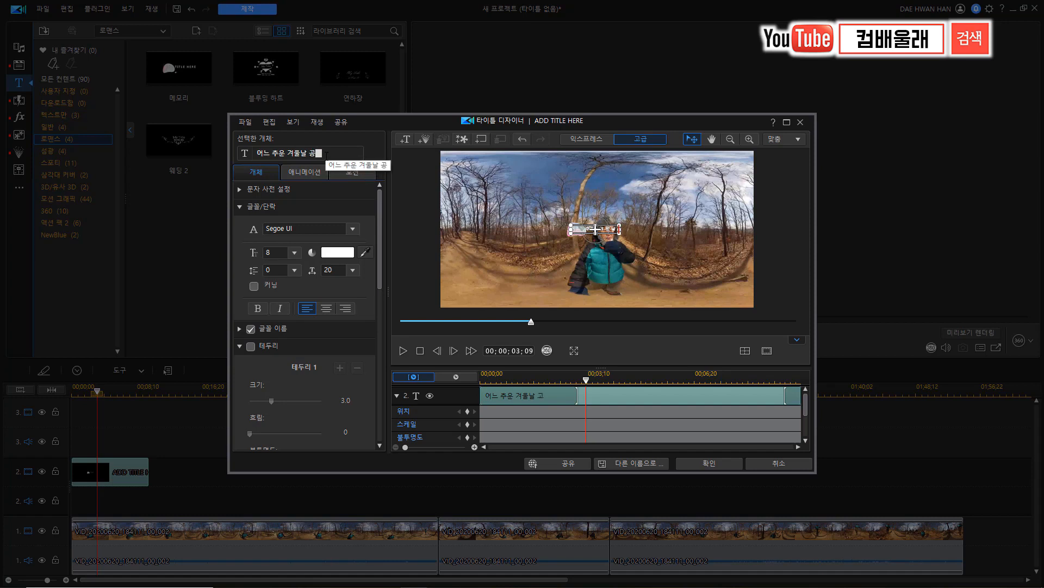
text(원산책)
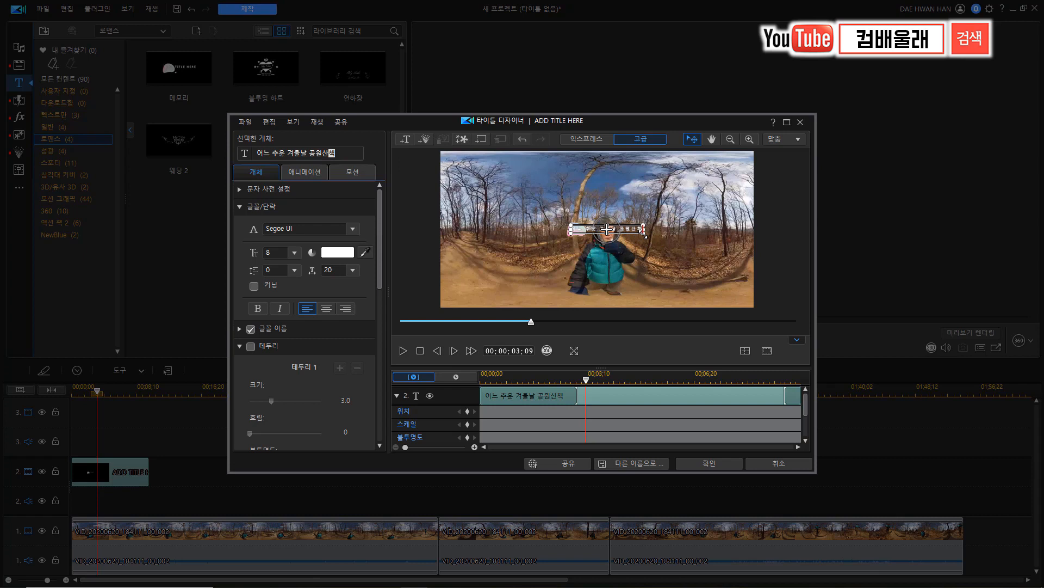
Step: Enlarge the title text in the preview and set its font to Tmon몬소리 Black
drag(643, 234, 644, 234)
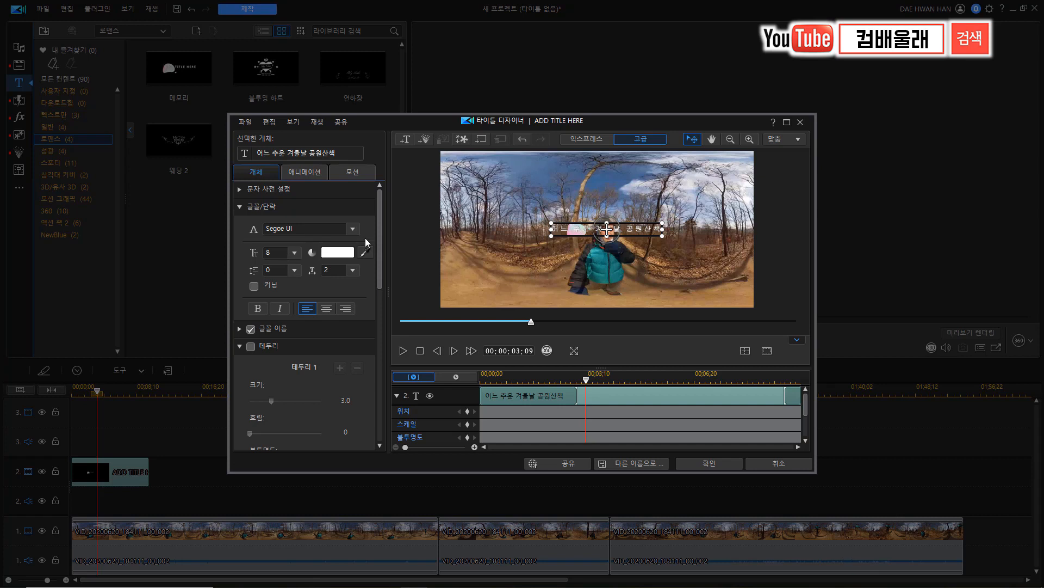
key(ctrl+a)
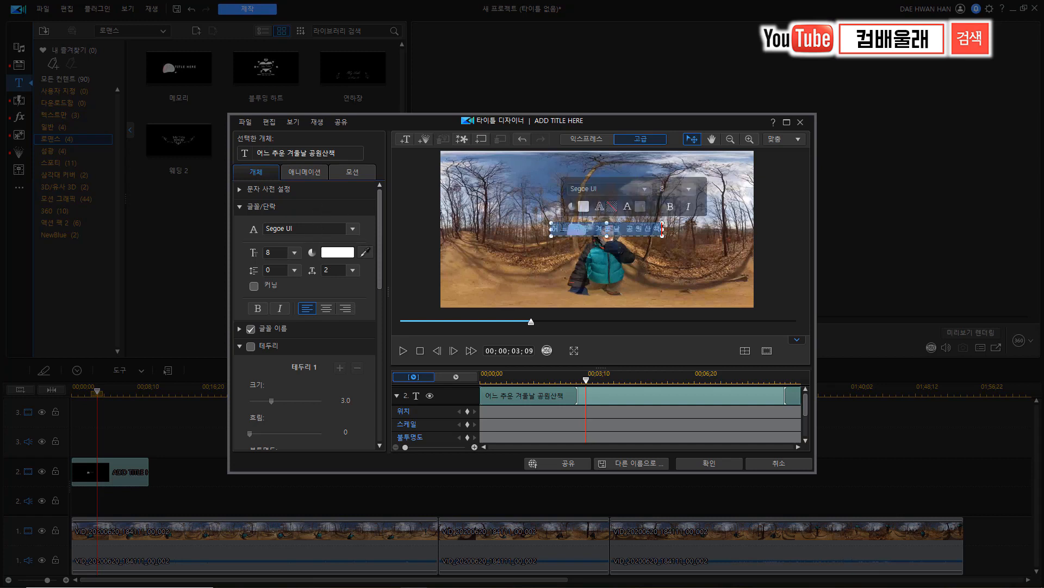
click(352, 229)
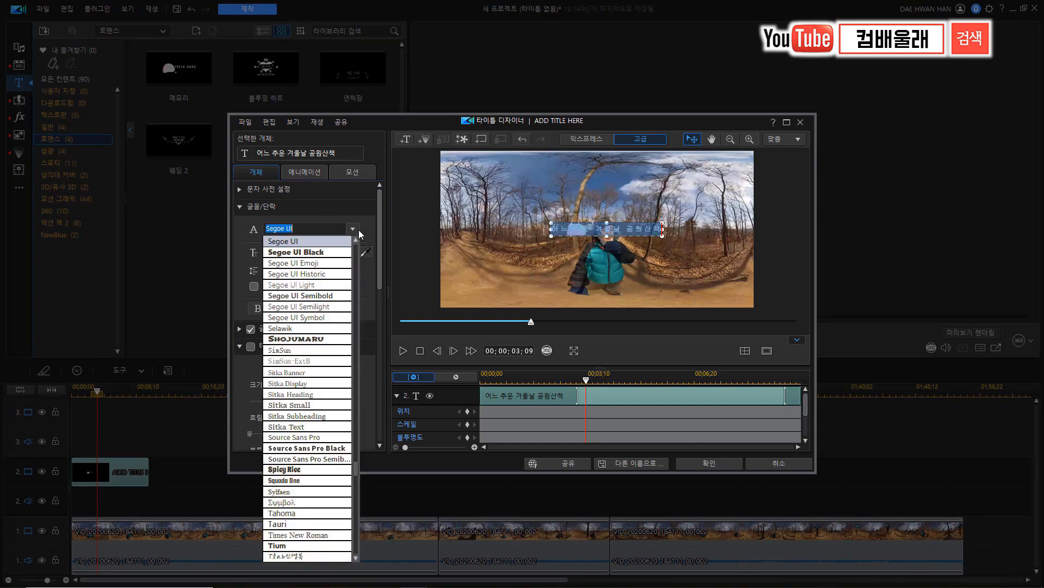
scroll(344, 395, down, 5)
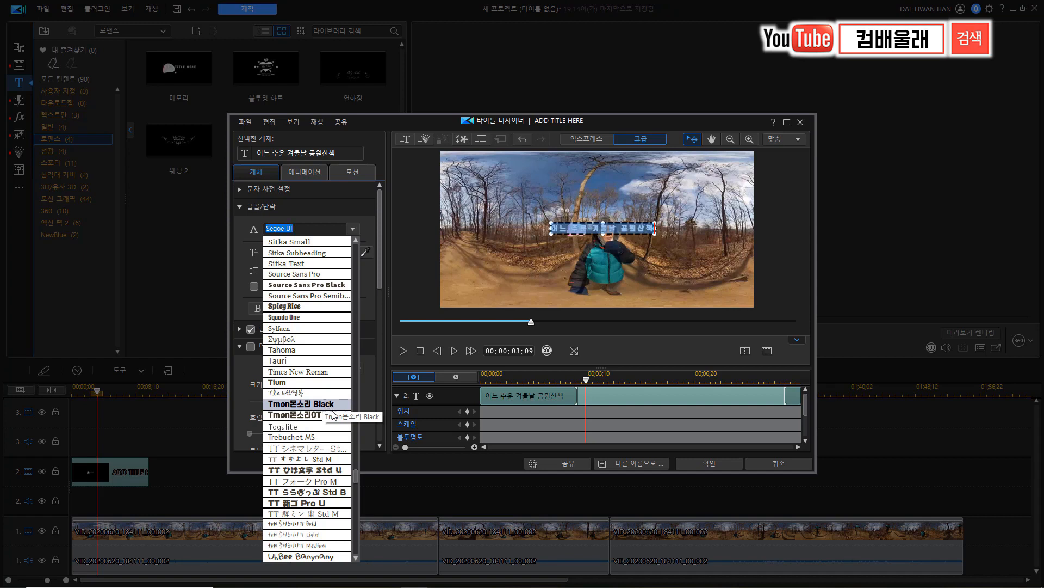
click(334, 404)
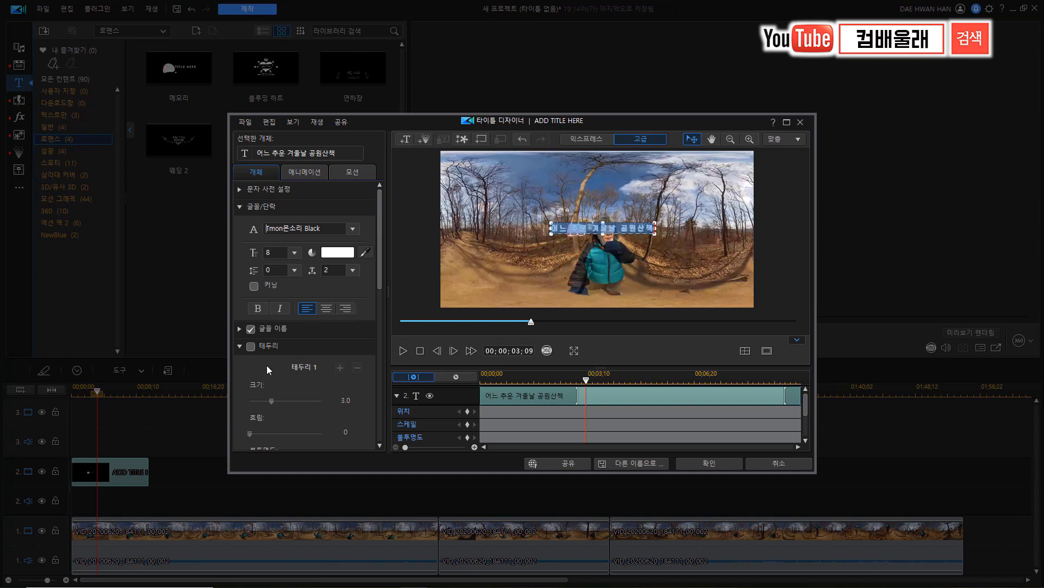
Step: Adjust the shadow distance of the title text and apply the title edits
scroll(278, 361, down, 5)
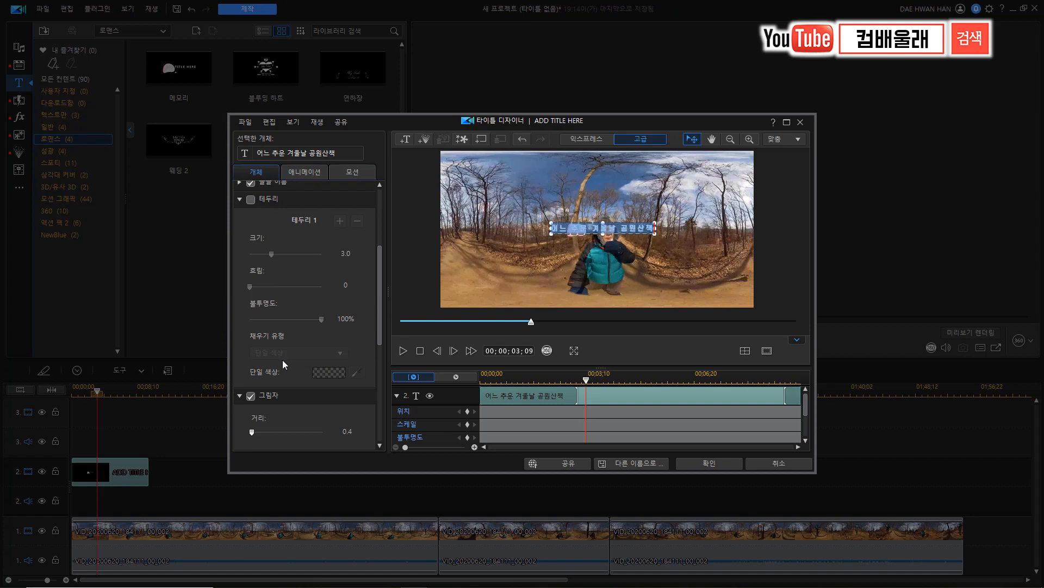
scroll(283, 362, down, 2)
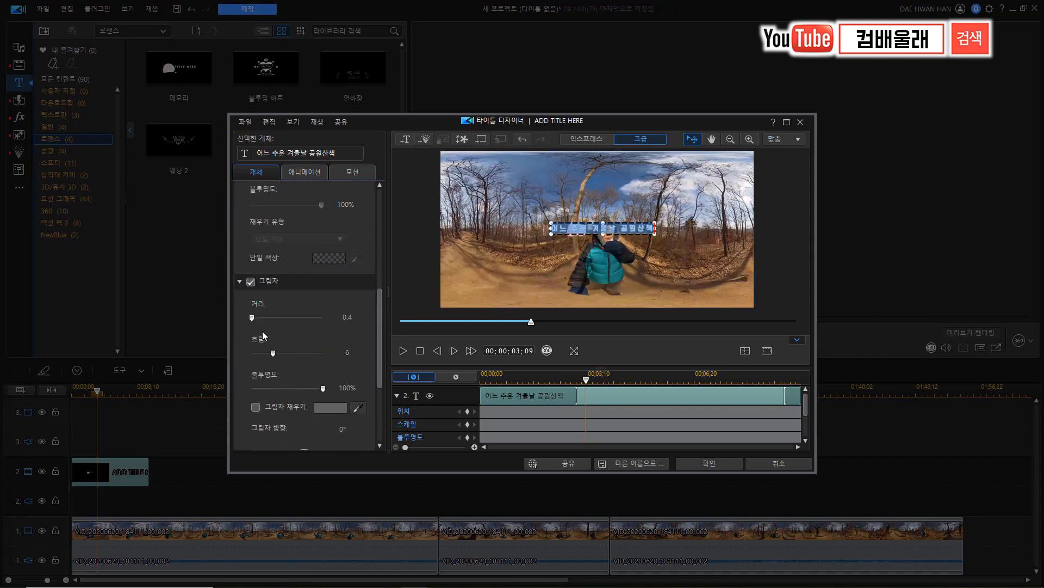
drag(253, 318, 252, 318)
click(253, 318)
click(710, 463)
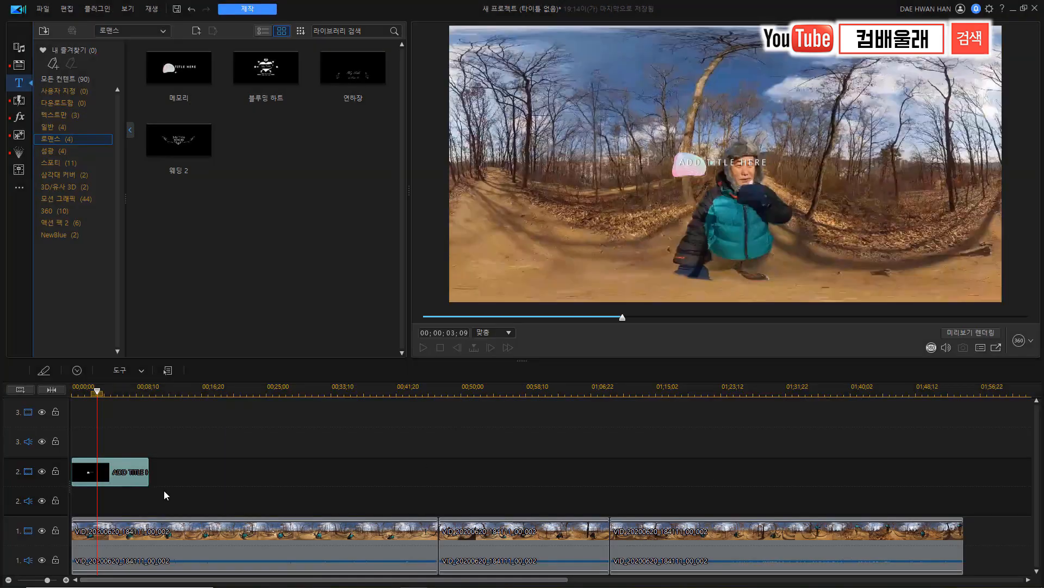
Step: Play the edited title from the start of the timeline to check how it looks over the footage
drag(98, 393, 60, 409)
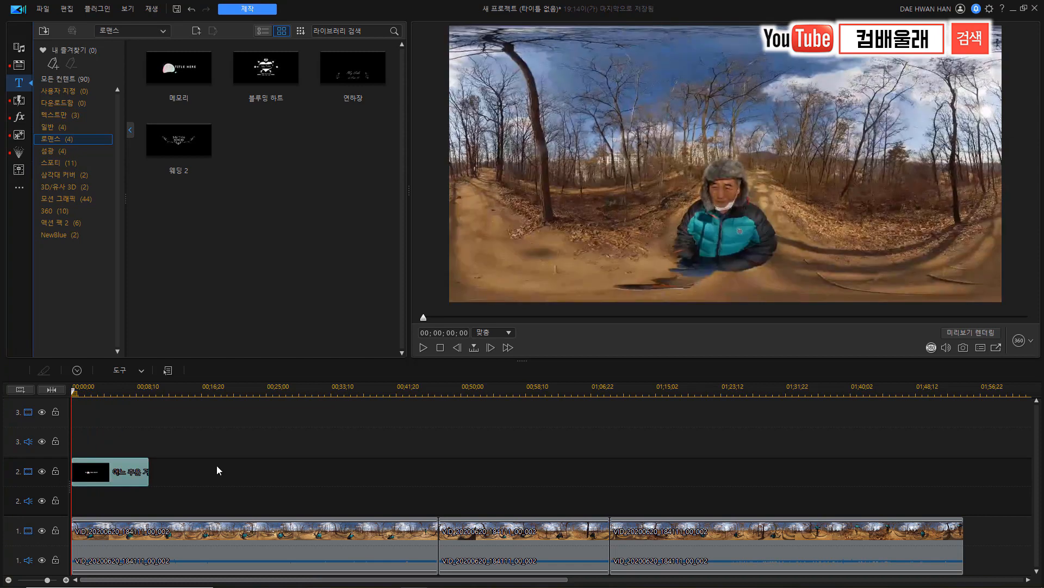
key(space)
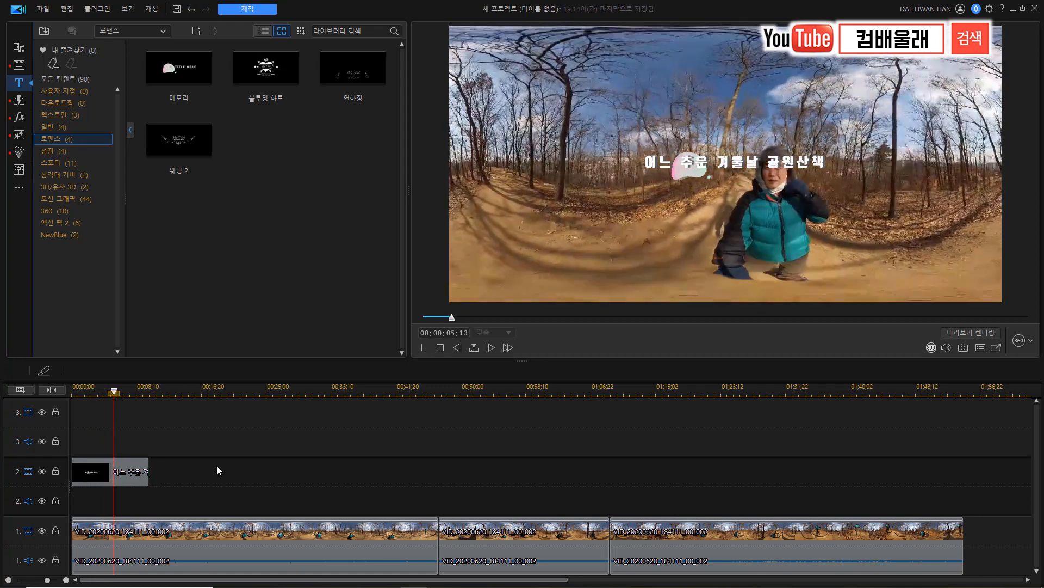
key(space)
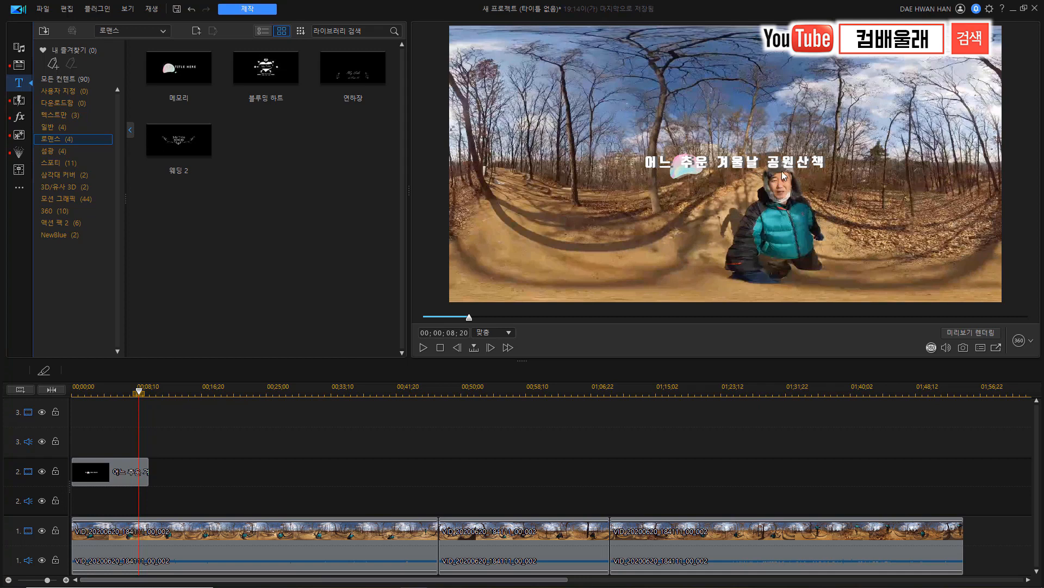
Step: Add the 모으기 transition from the 블록 category at the join between the first and second clips on track 1
click(438, 389)
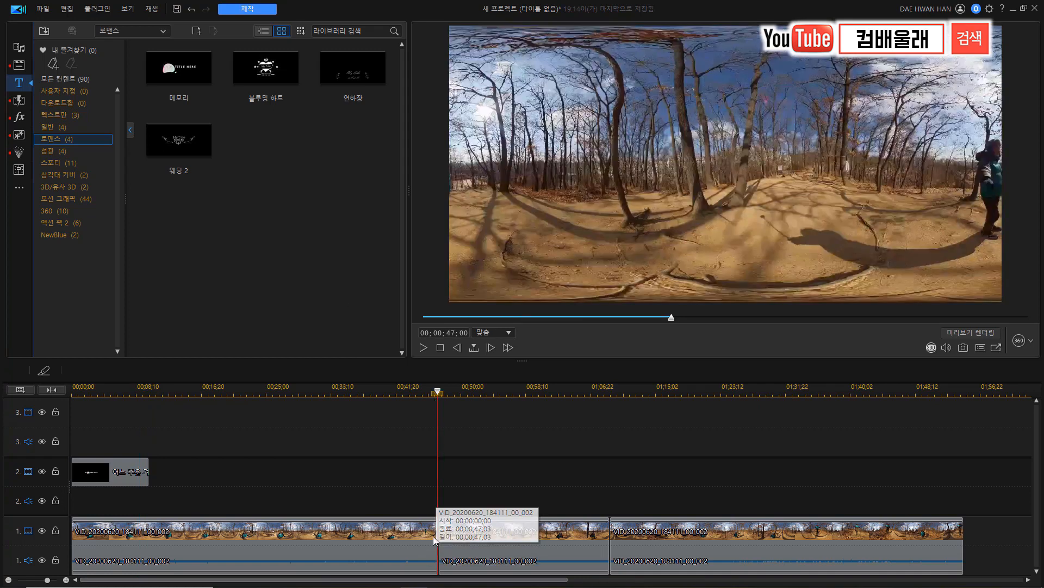
click(22, 102)
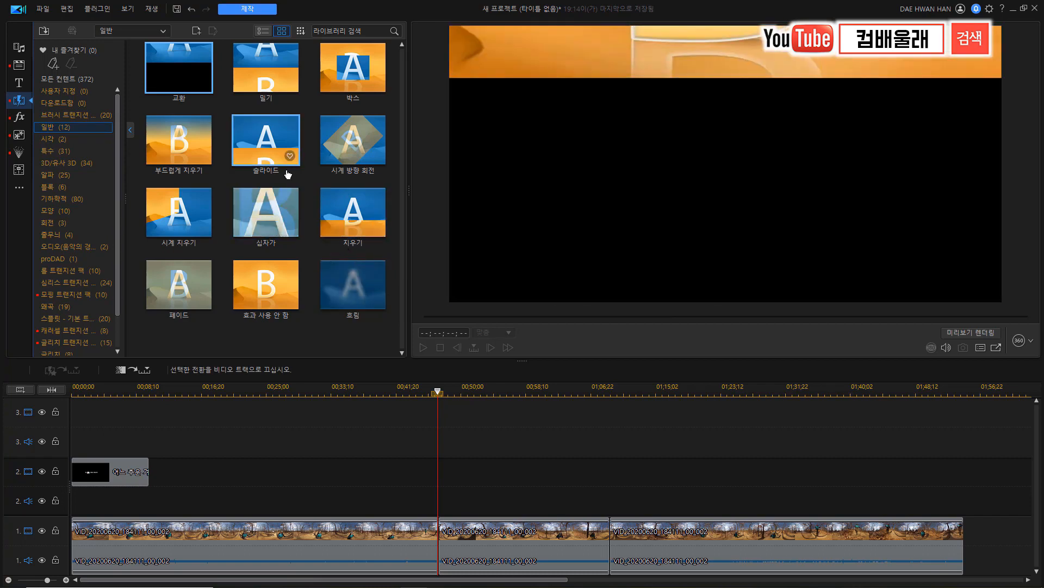
click(349, 78)
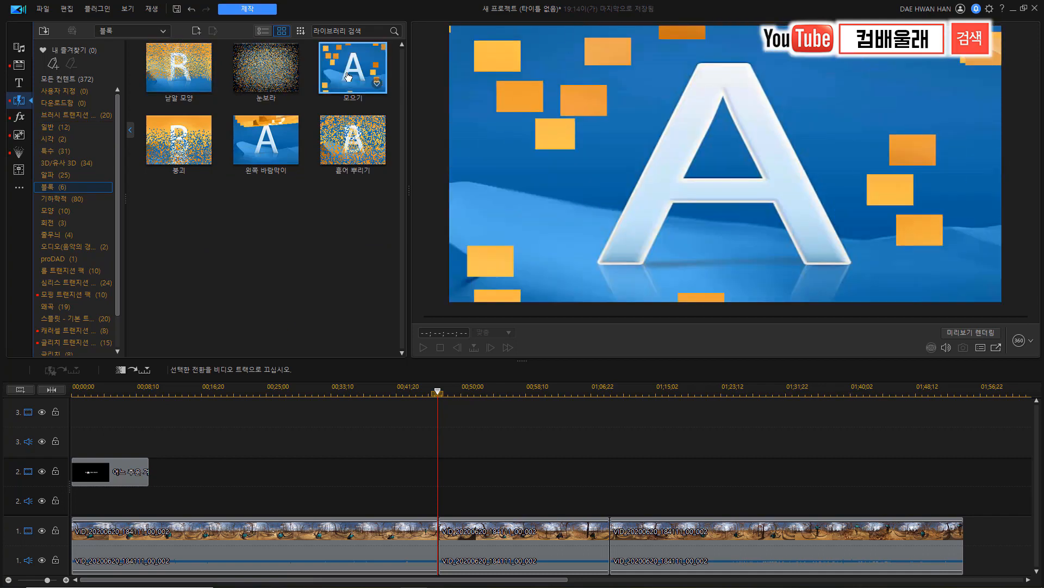
mouse_move(349, 79)
mouse_down()
mouse_move(439, 478)
mouse_move(441, 536)
mouse_up()
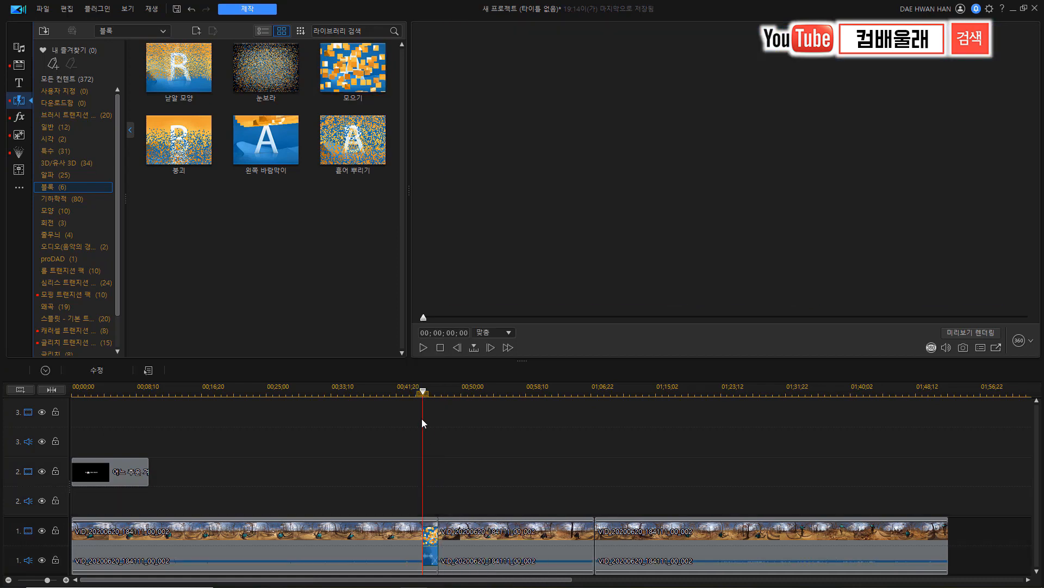
Step: Play the footage across the new transition and across the join between the second and third clips
key(space)
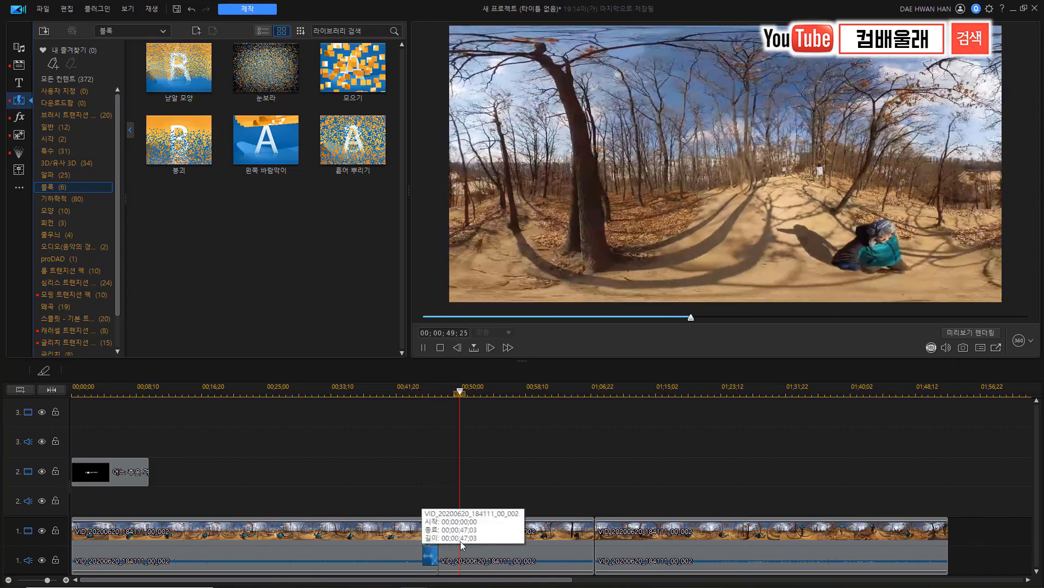
key(space)
click(575, 392)
key(space)
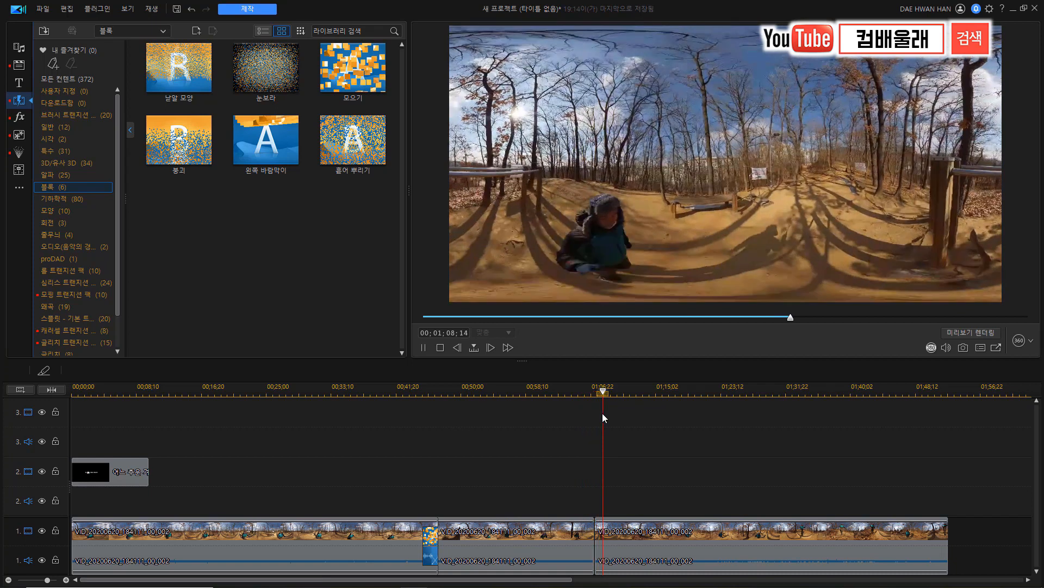
key(space)
Step: Preview the background music A Night in Topeka and place it on audio track 2 at the start of the timeline
click(19, 49)
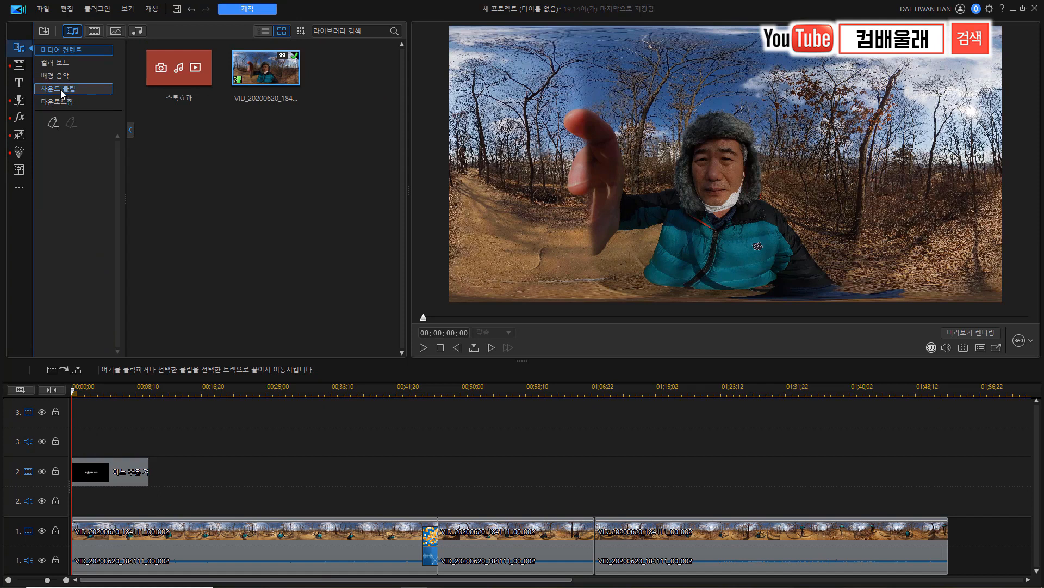
click(59, 75)
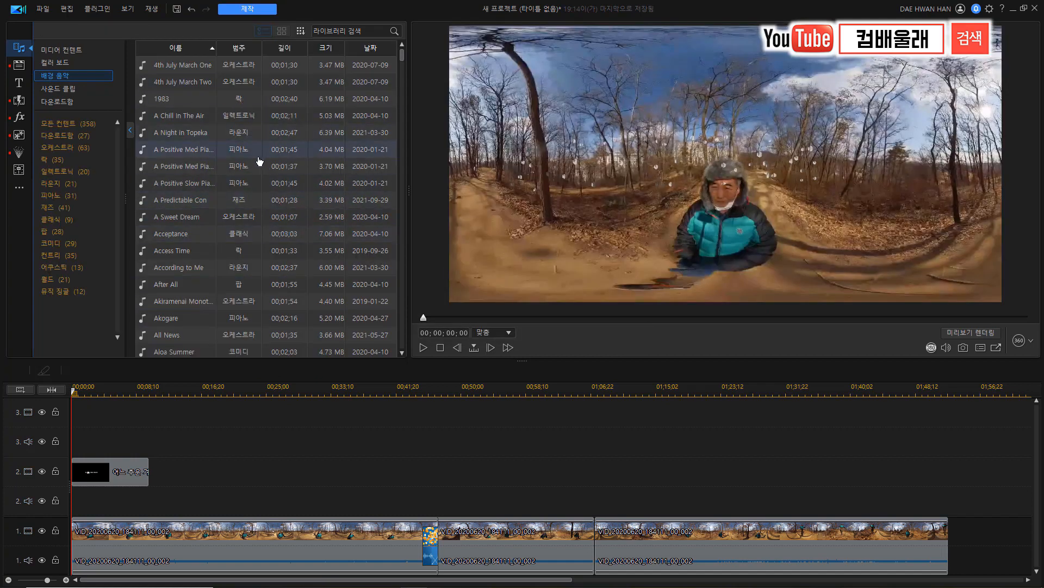
click(185, 132)
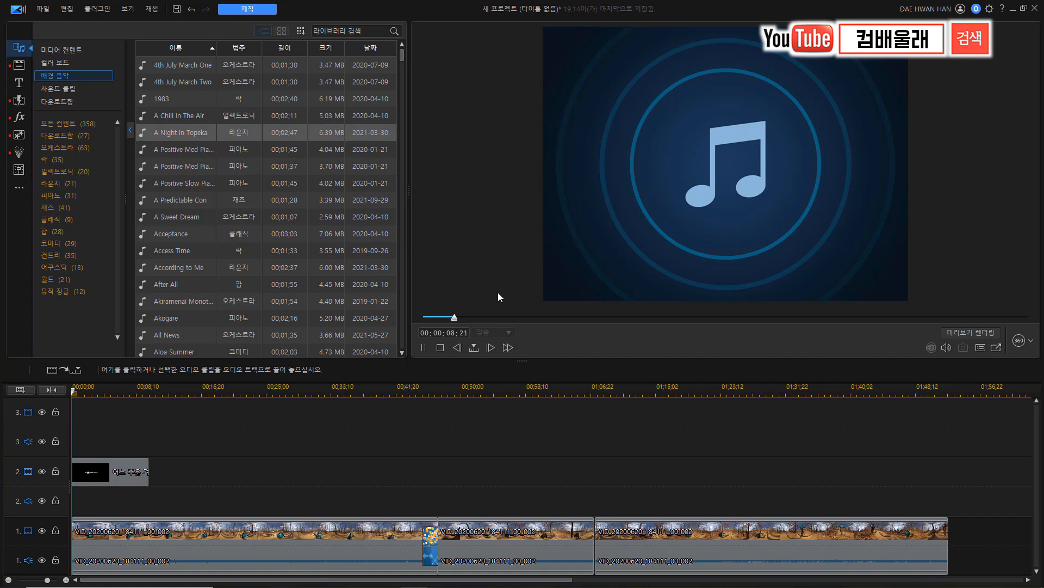
click(591, 316)
click(441, 347)
drag(174, 136, 70, 499)
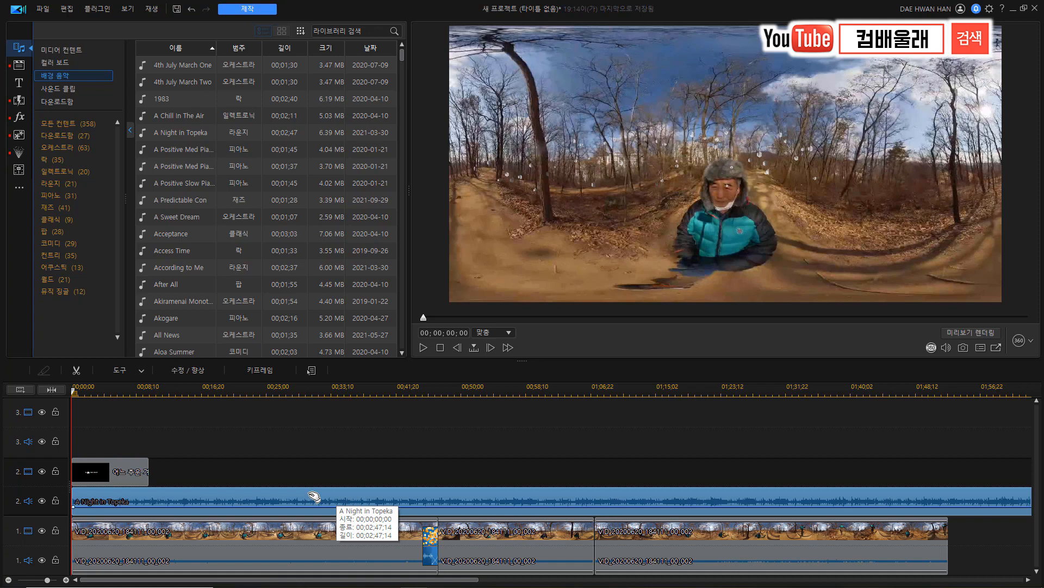
click(208, 498)
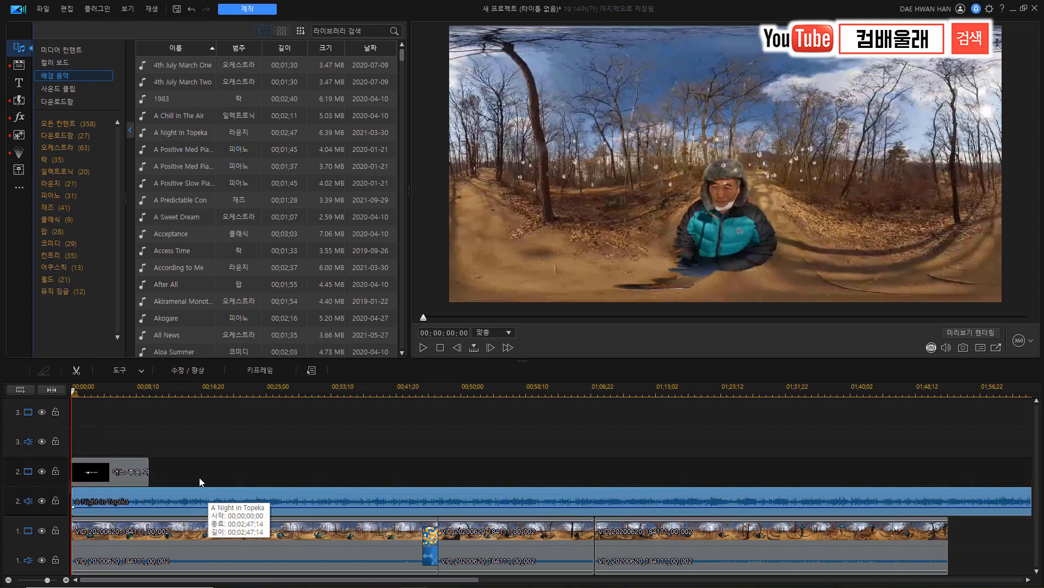
click(141, 375)
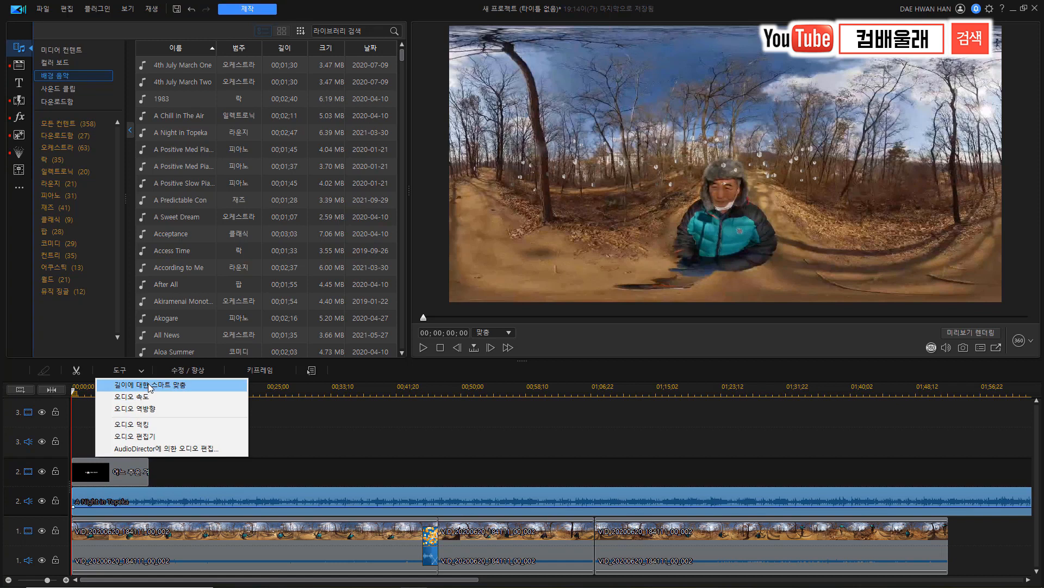
click(150, 385)
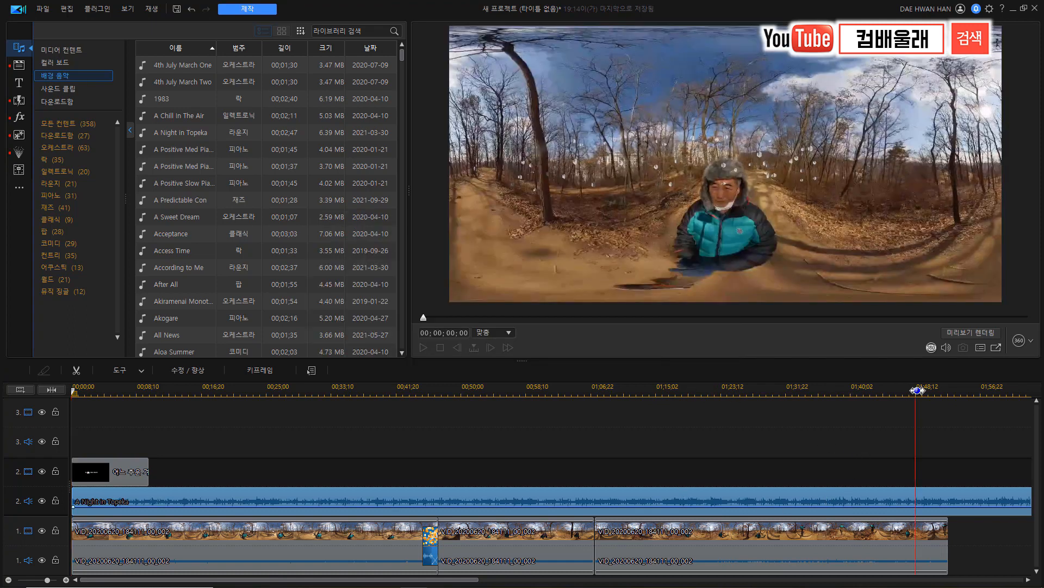
Step: Smart-fit the music clip on track 2 to the end of the footage with a custom length of 00;01;52;21
drag(915, 391, 950, 401)
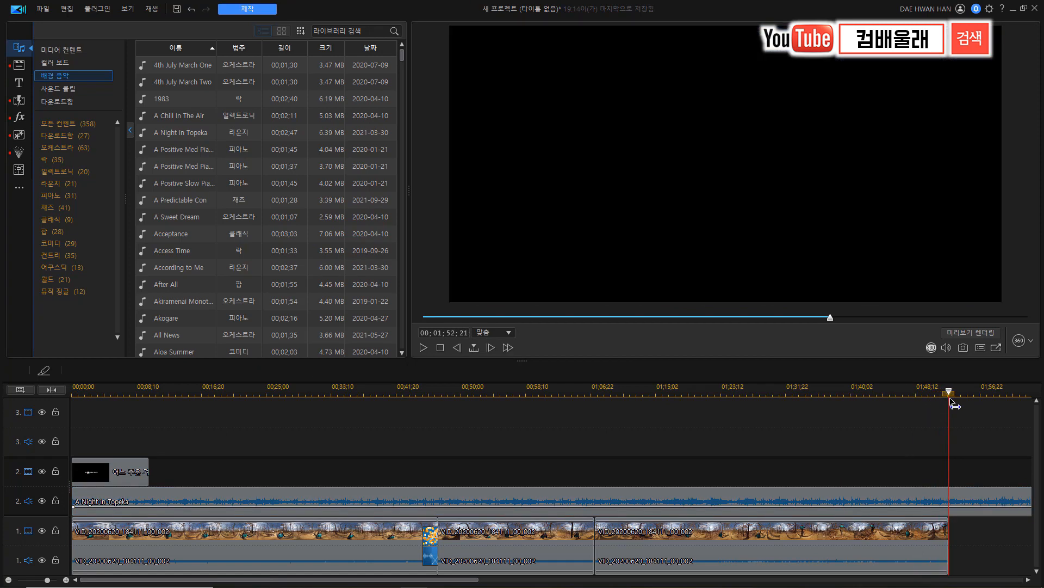
click(326, 501)
click(125, 370)
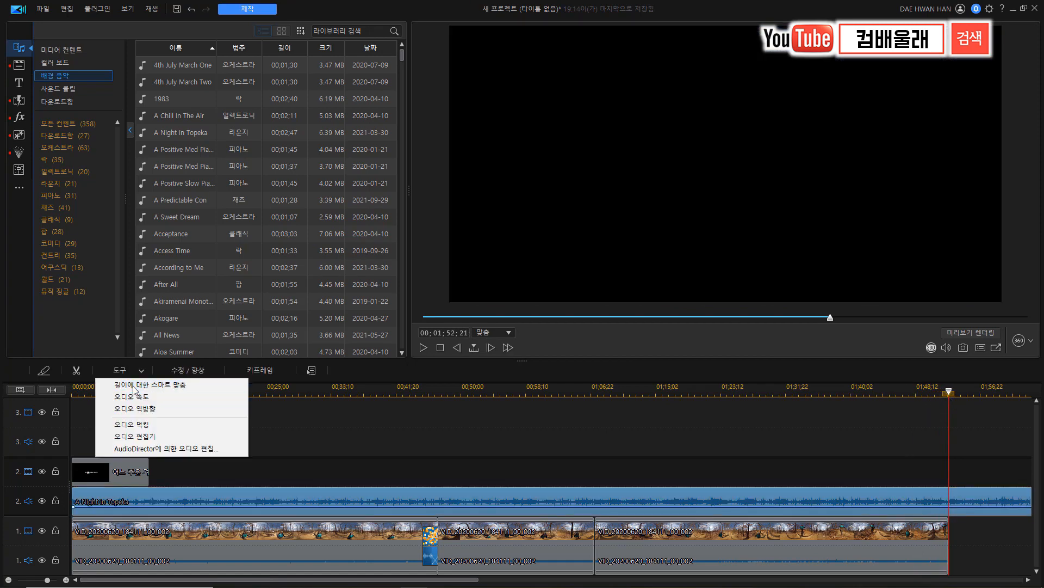
click(201, 386)
click(446, 299)
text(1; 52; 21)
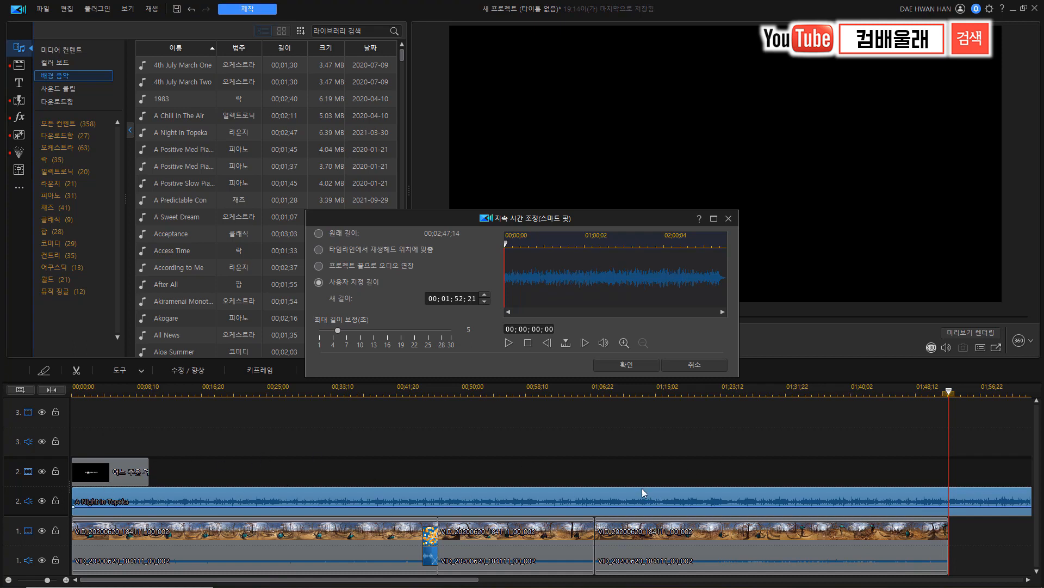
click(619, 366)
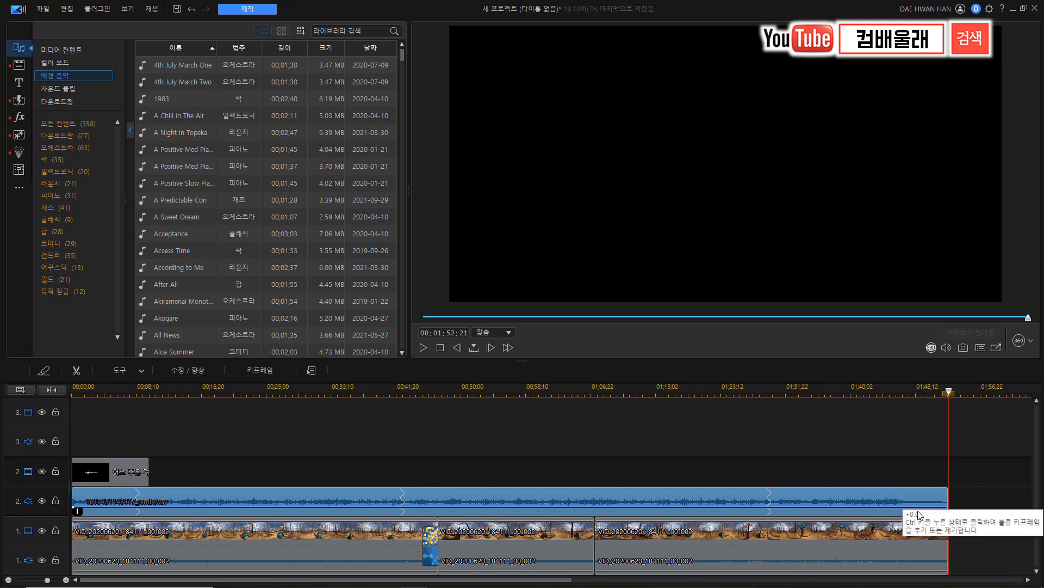
Step: Play the fitted music near its end and around its remix joins to check the sound, and return to the timeline start
click(868, 391)
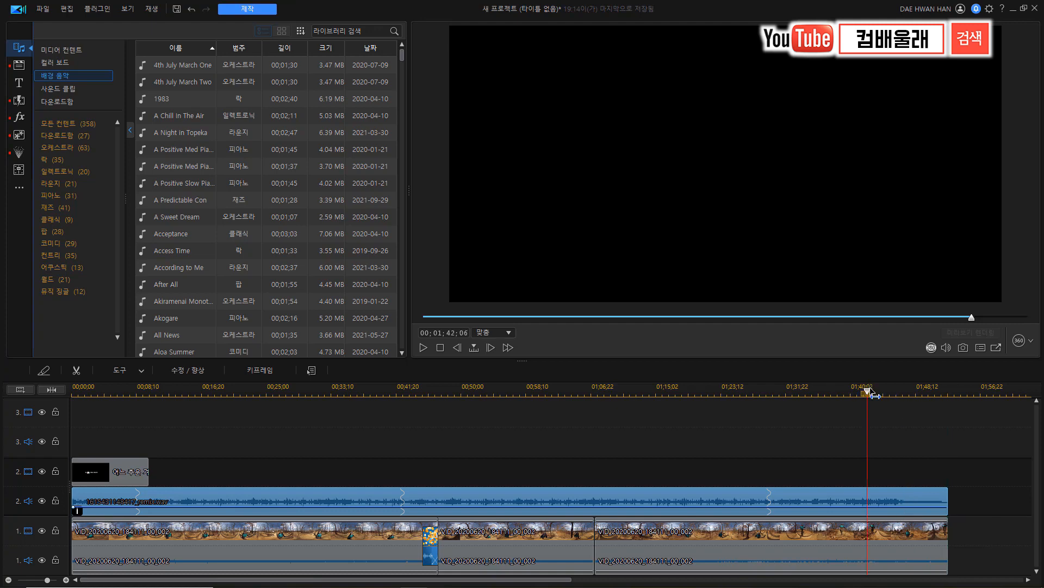
key(space)
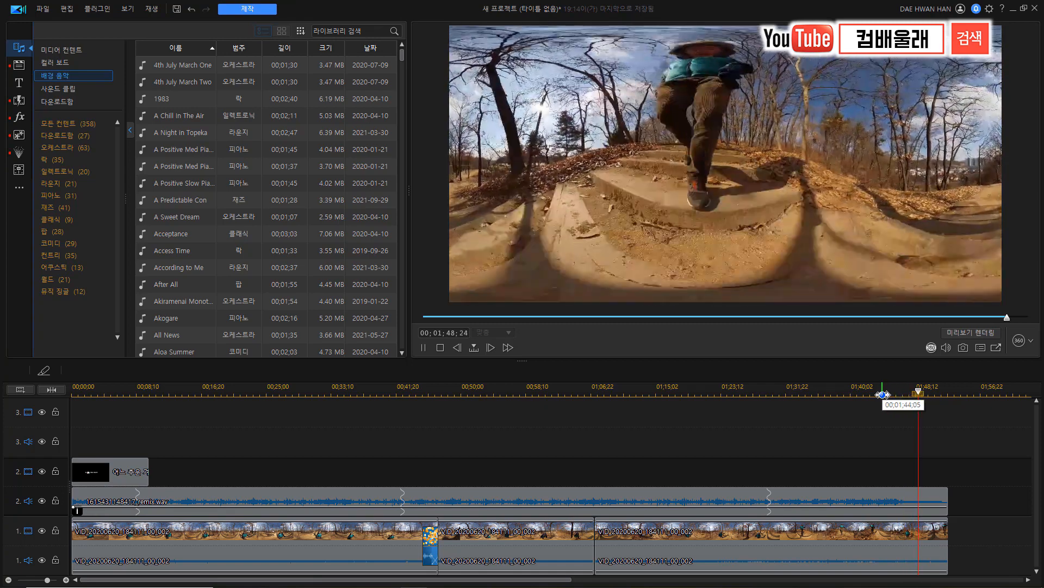
drag(937, 393, 751, 443)
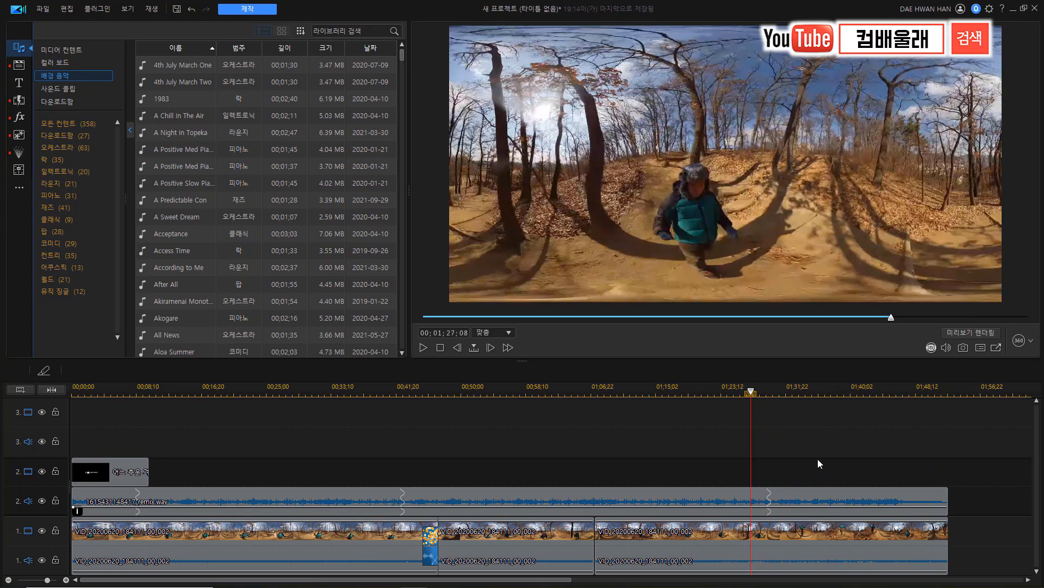
key(space)
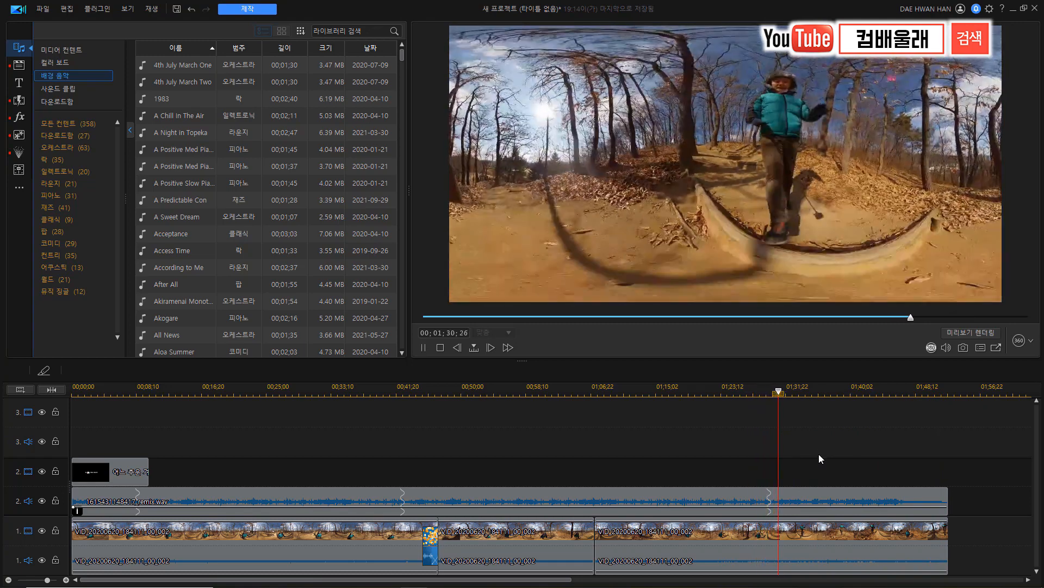
click(786, 393)
drag(470, 435, 391, 457)
key(space)
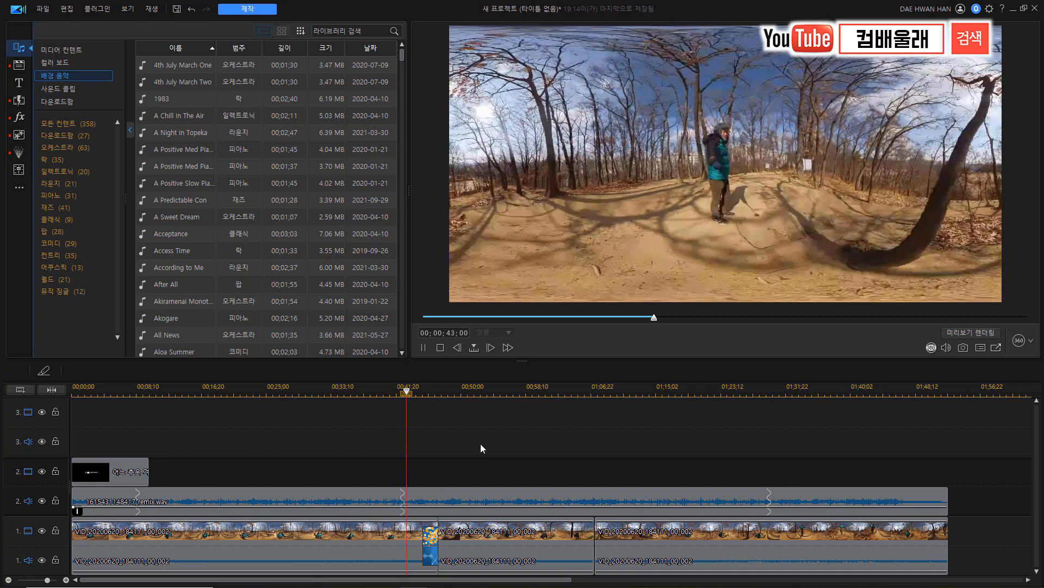
key(space)
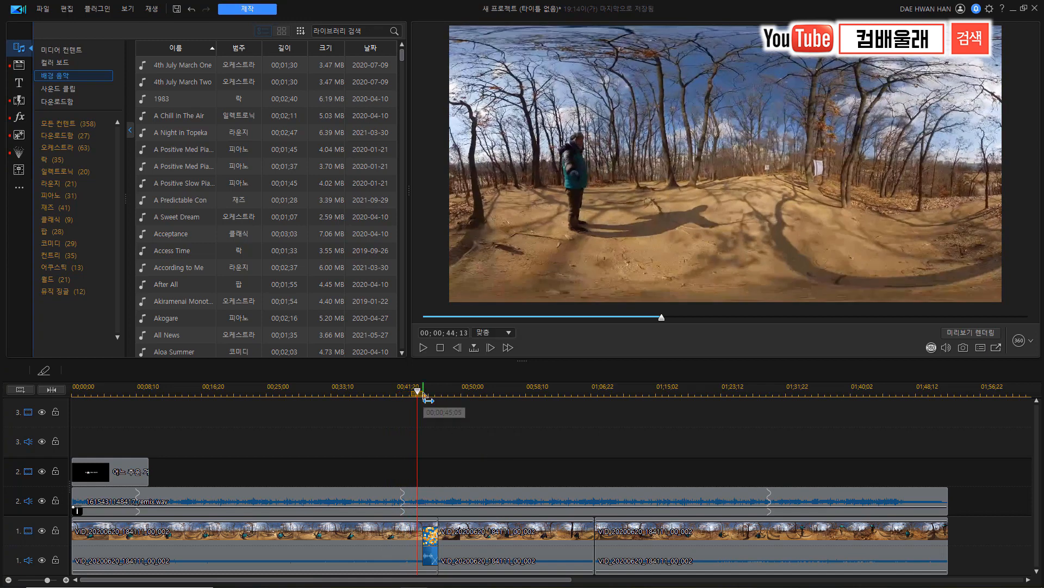
drag(419, 400, 328, 410)
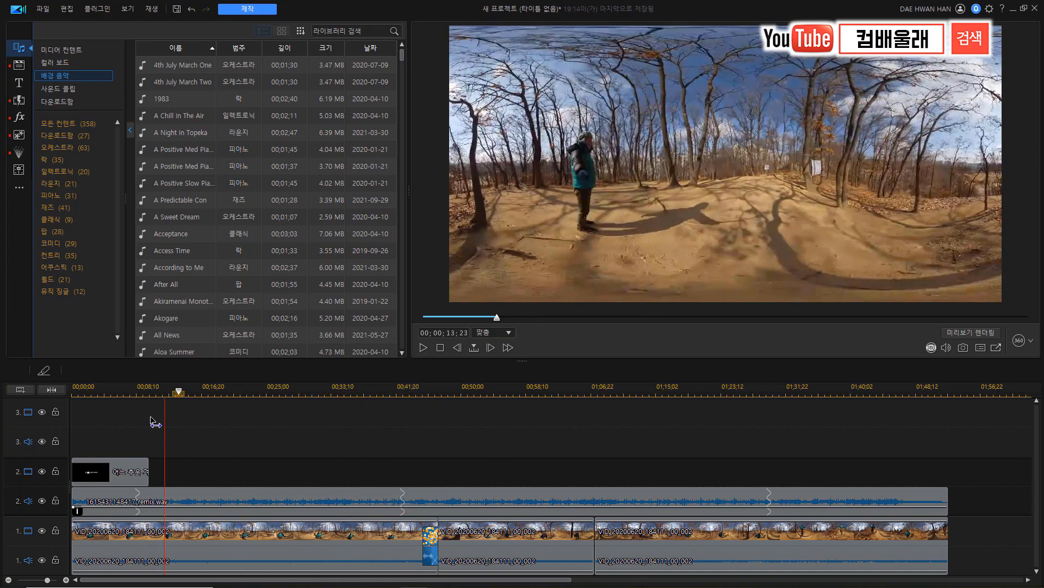
key(Home)
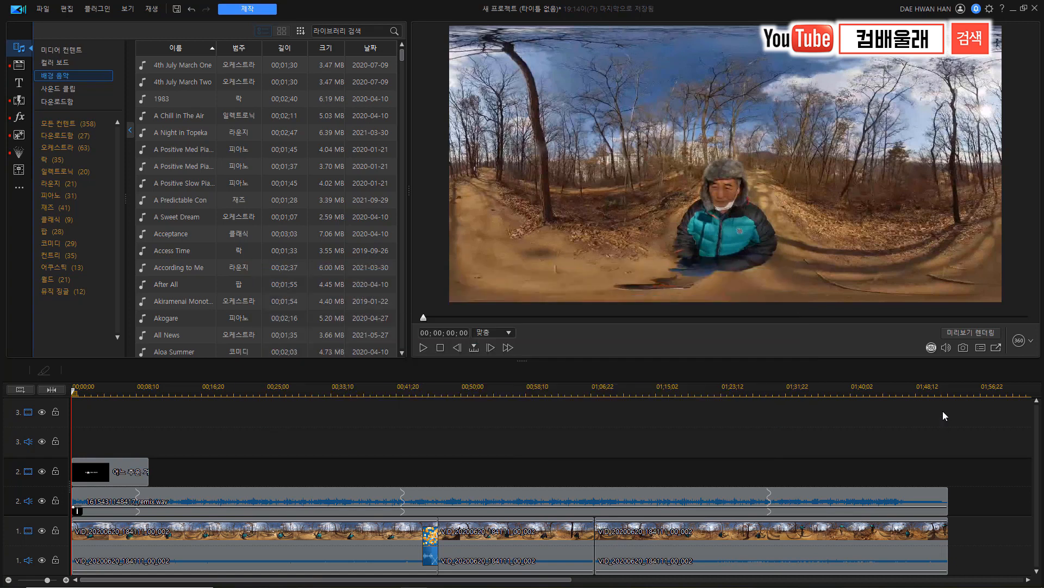
Step: Open the production settings and choose the 360 video profile MPEG-4 4096 x 2048/30p (50 Mbps)
click(249, 10)
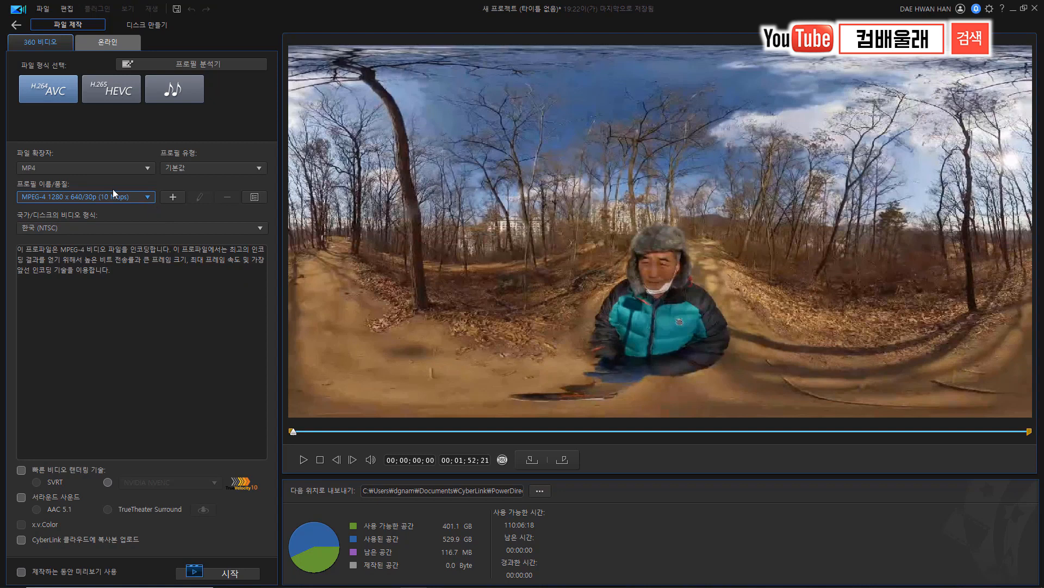
click(148, 197)
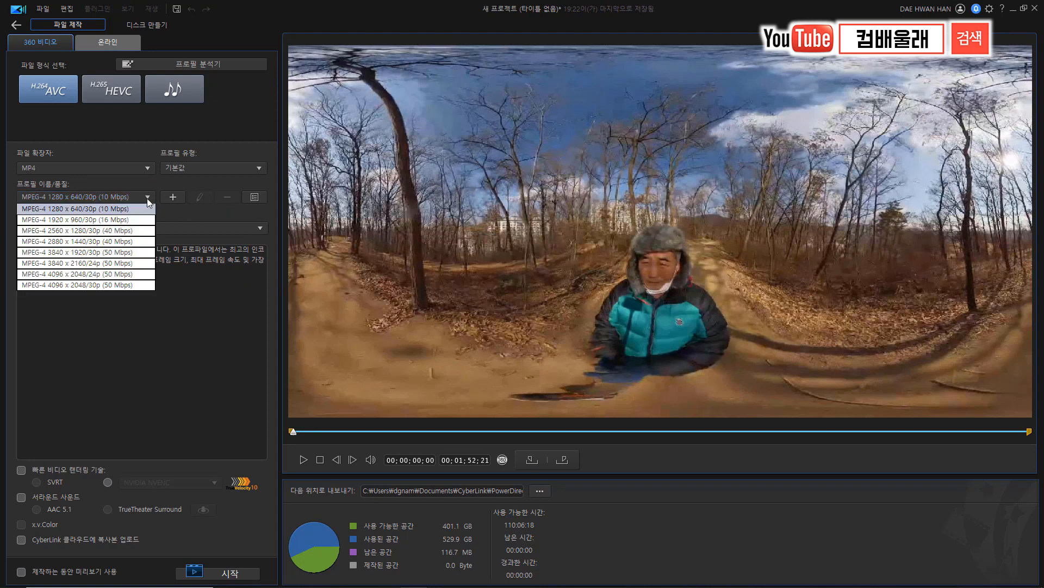
click(107, 285)
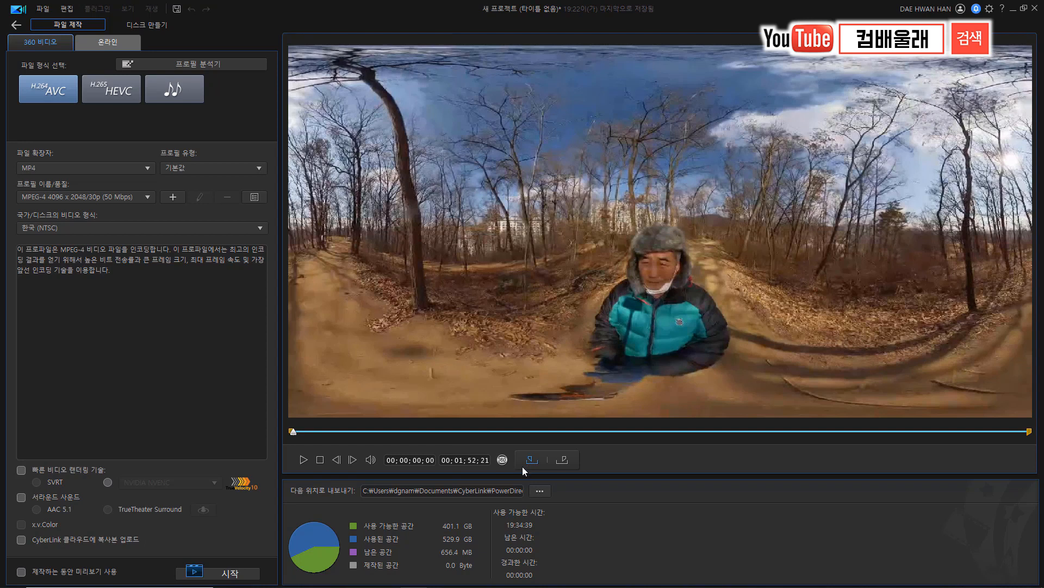
Step: Set the output file to 어느추운겨울날 공원산책360 in the 360관련영상 folder on drive E and start producing the video
click(540, 491)
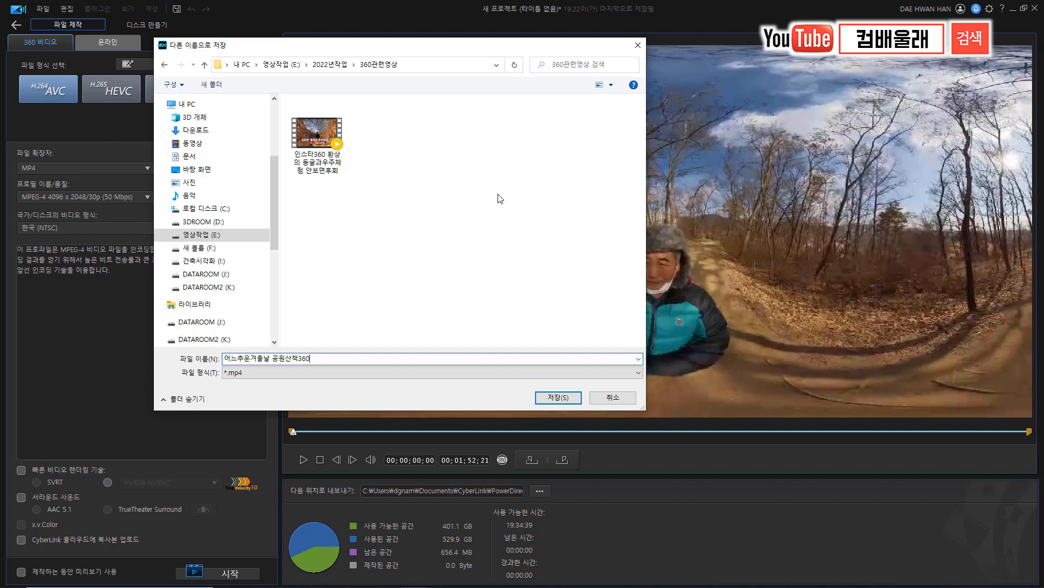
click(554, 398)
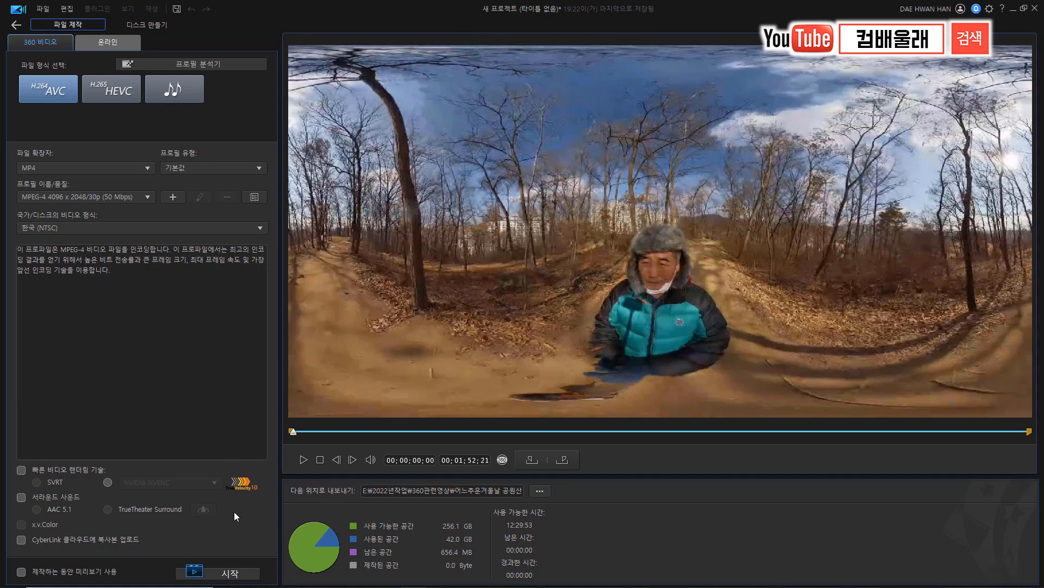
click(234, 574)
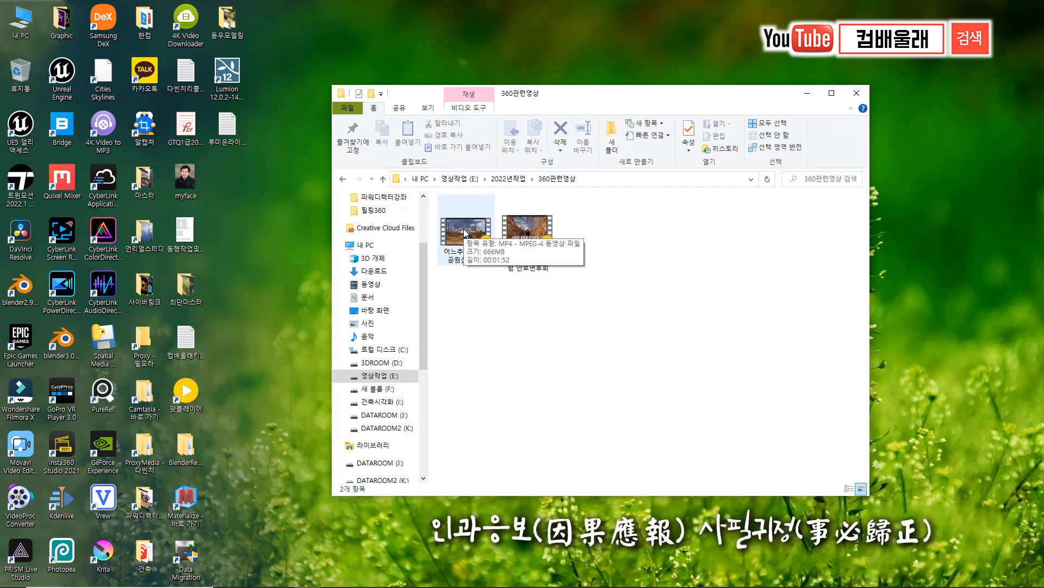
Step: In File Explorer, inspect the detailed properties of the produced 어느추운겨울날 공원산책360 video and close them
click(465, 232)
right_click(465, 228)
click(503, 497)
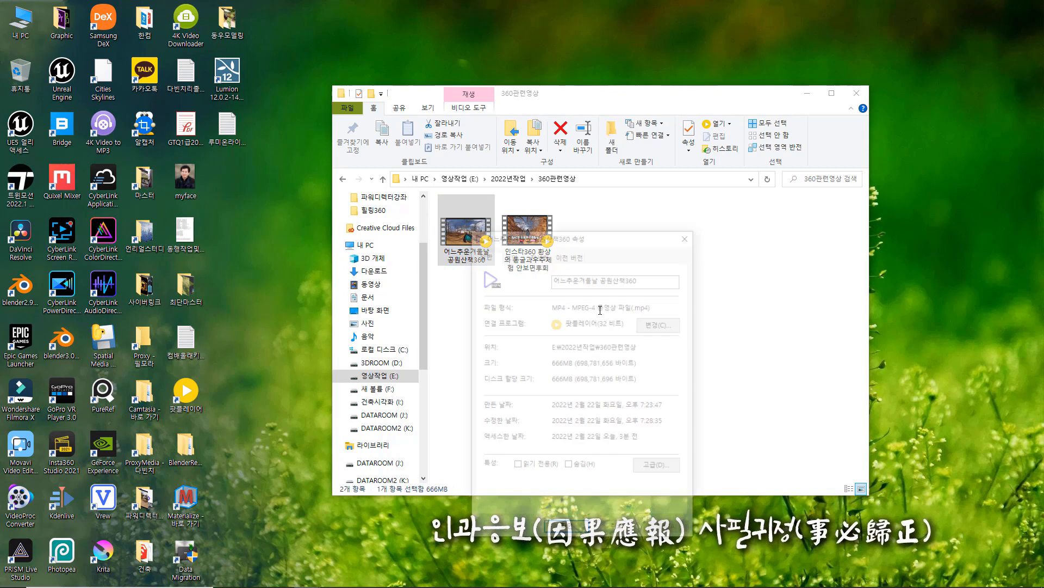
click(539, 254)
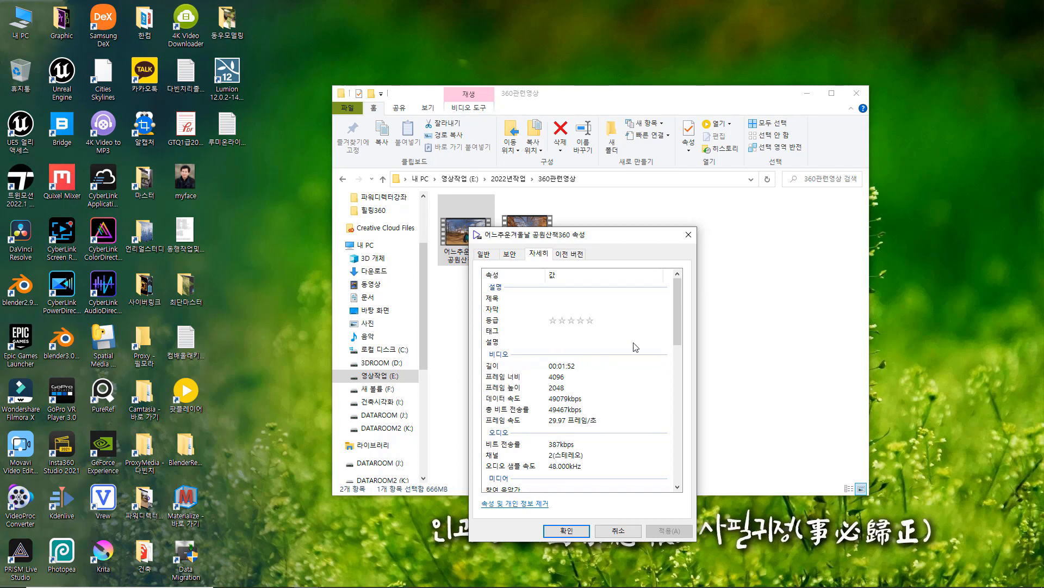
click(693, 235)
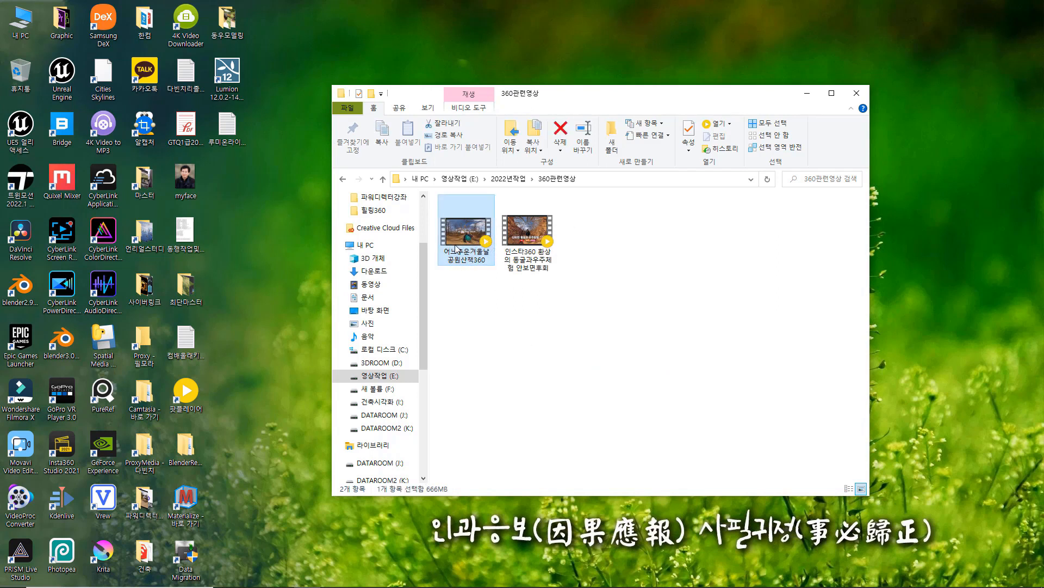
Step: Open the produced video in GoPro VR Player, look around the scene and widen the 360° view
drag(464, 233, 65, 403)
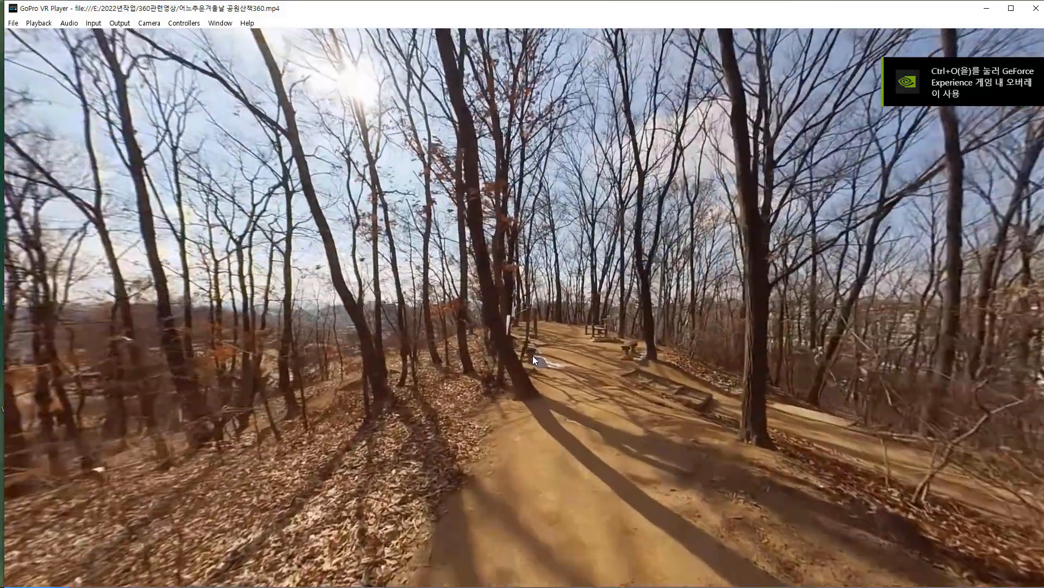
mouse_move(533, 355)
mouse_down()
mouse_move(495, 383)
mouse_move(546, 367)
mouse_move(706, 359)
mouse_move(497, 203)
mouse_move(509, 235)
mouse_move(510, 377)
mouse_move(517, 301)
mouse_move(520, 366)
mouse_up()
scroll(520, 366, down, 8)
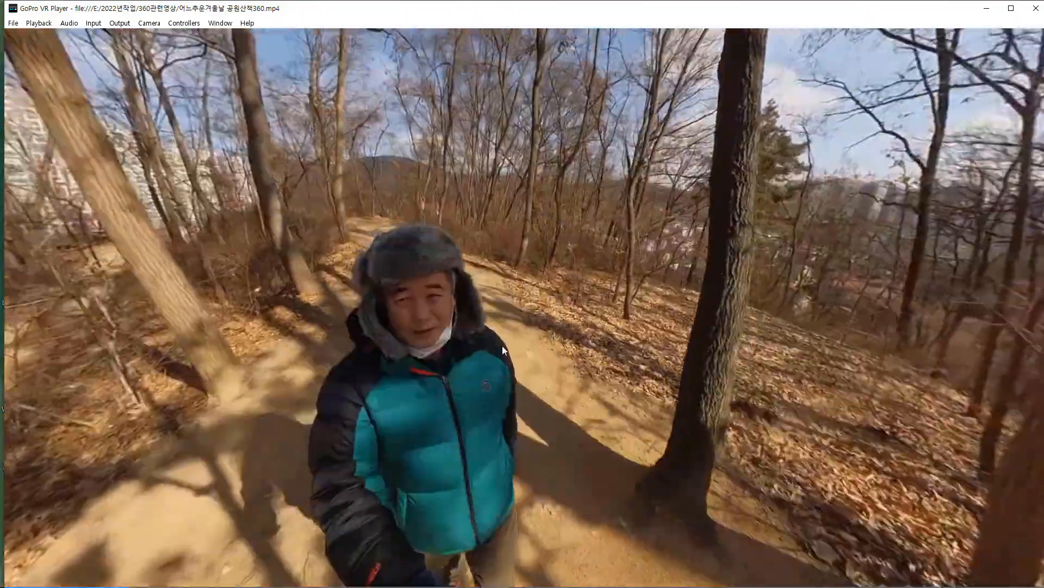
scroll(522, 321, down, 10)
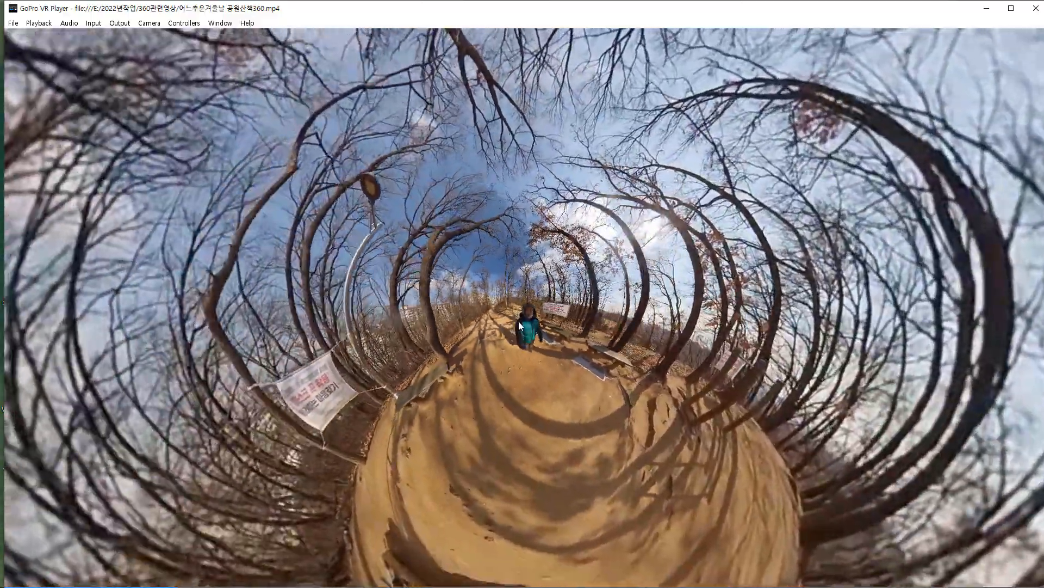
Step: Tilt and rotate the playing 360° view through tiny-planet and wide horizon angles to check the result
drag(518, 320, 513, 232)
drag(546, 334, 527, 347)
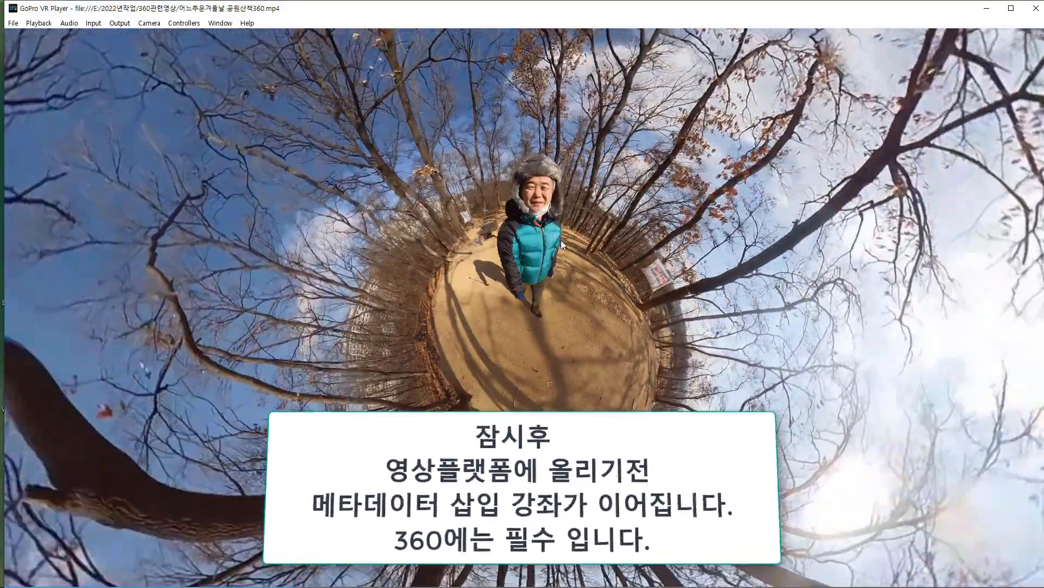
drag(560, 240, 559, 389)
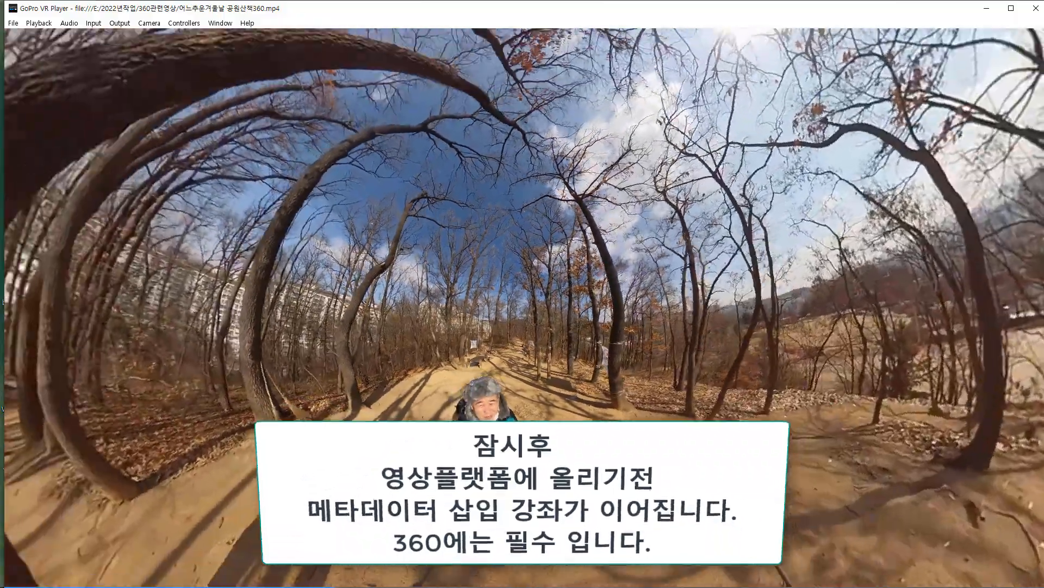
scroll(546, 429, down, 3)
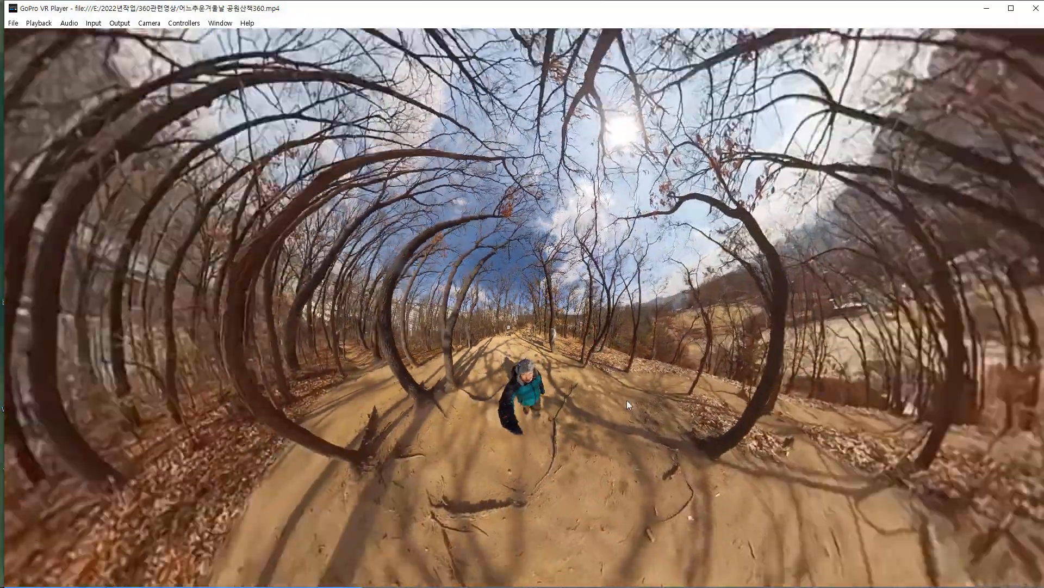
drag(626, 400, 533, 438)
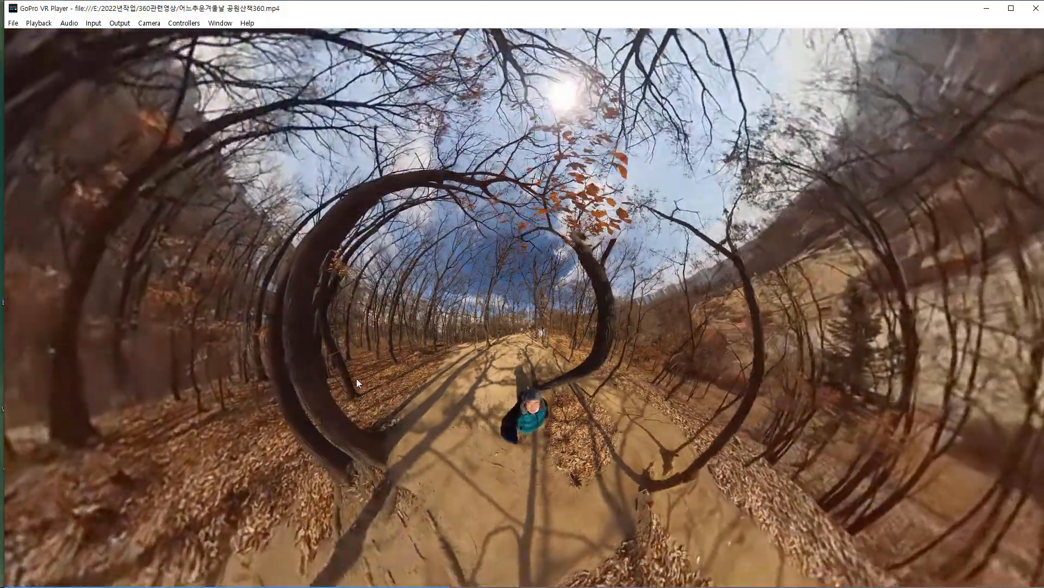
Step: Jump the playing 360° video back to an earlier point near its beginning and pause playback
mouse_move(263, 511)
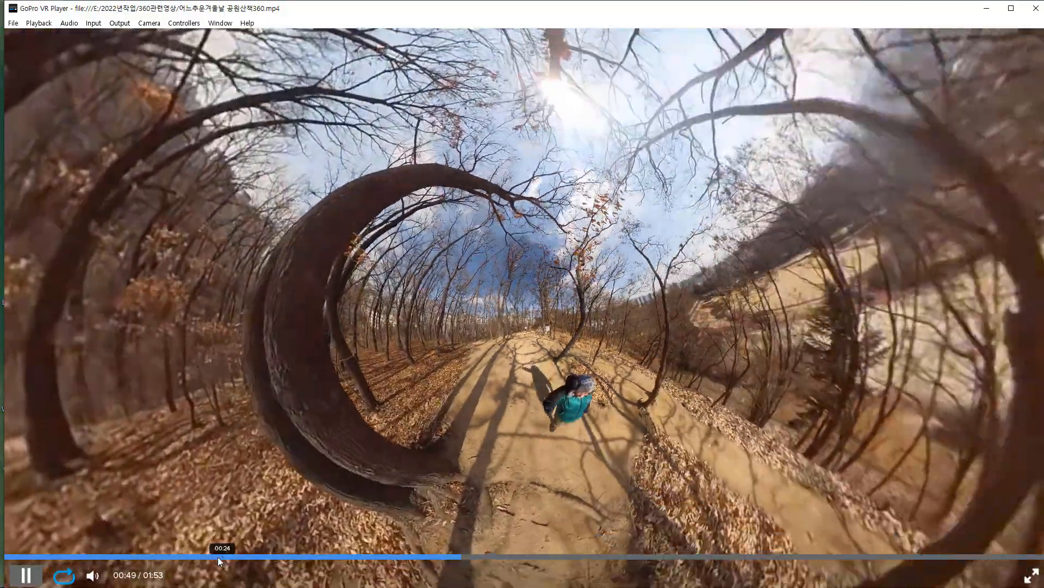
click(125, 555)
click(11, 563)
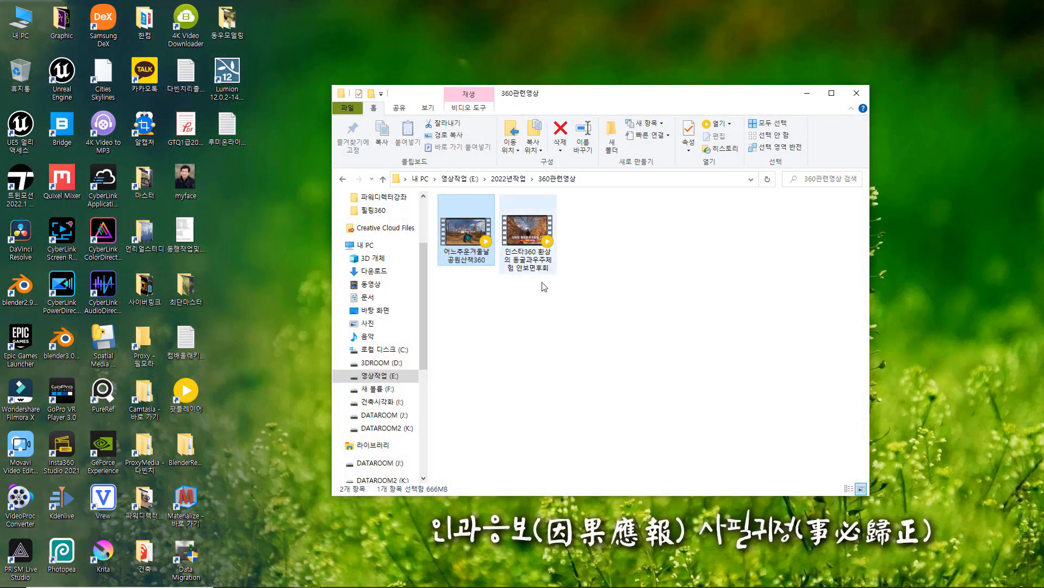
Step: Move the 360관련영상 folder window away from the desktop icons and select the Spatial Media Metadata Injector shortcut
click(581, 93)
drag(601, 96, 661, 97)
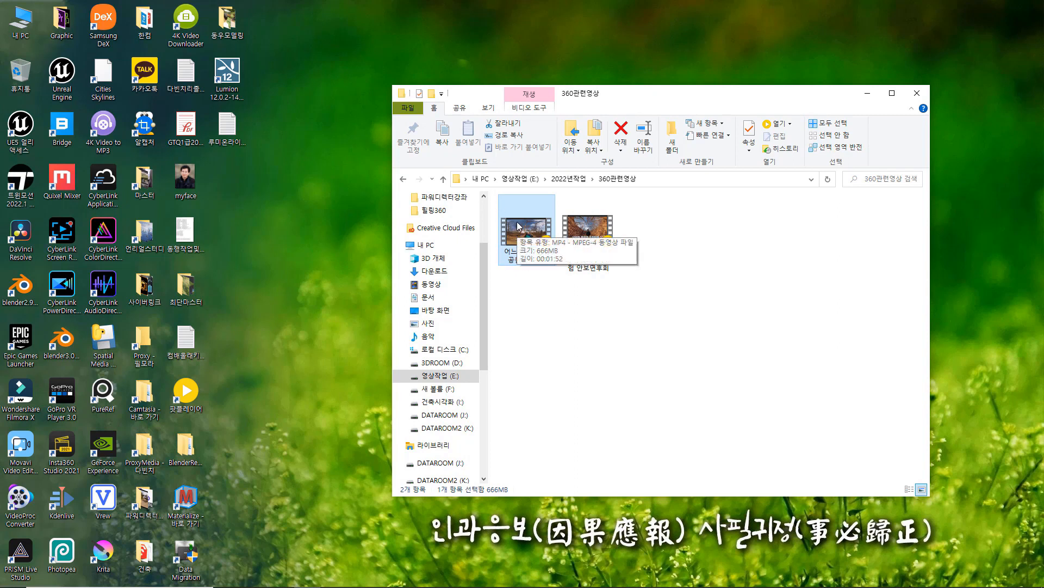
click(233, 290)
click(112, 340)
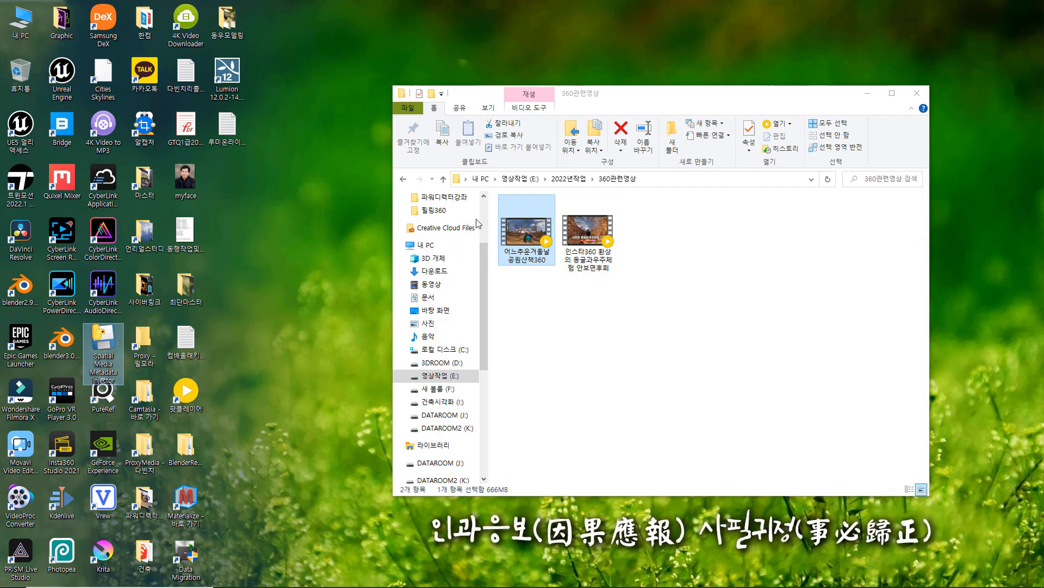
Step: Copy the 어느추운겨울날 공원산책360 video from the 360관련영상 folder to the desktop
right_click(526, 233)
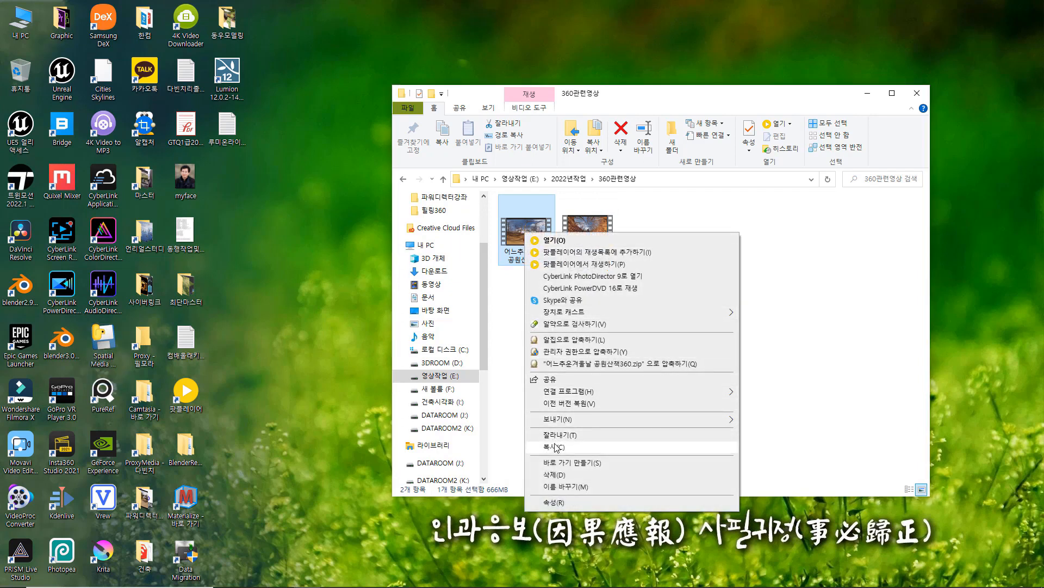
click(558, 447)
click(243, 230)
right_click(243, 230)
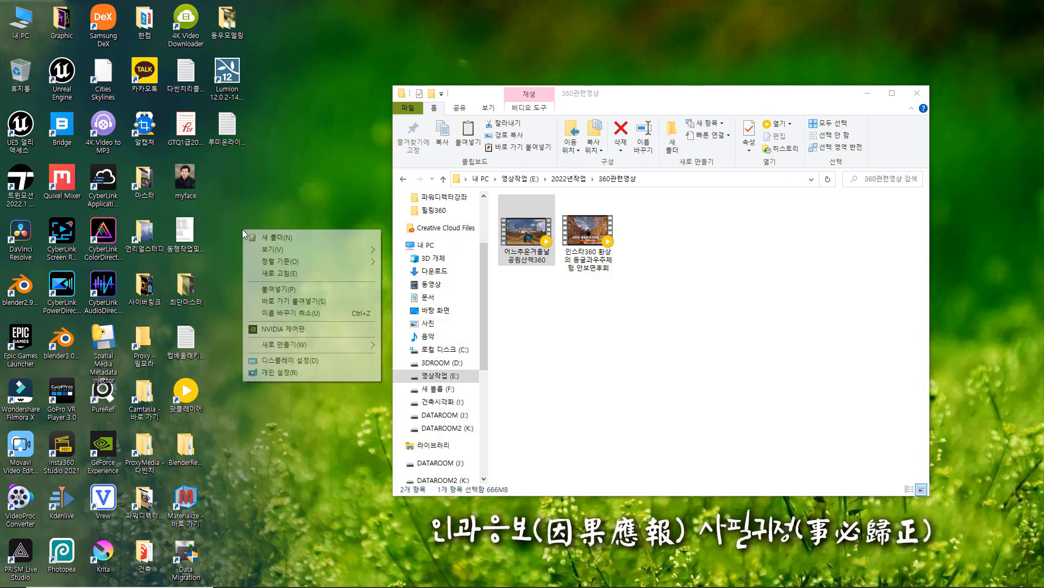
click(286, 288)
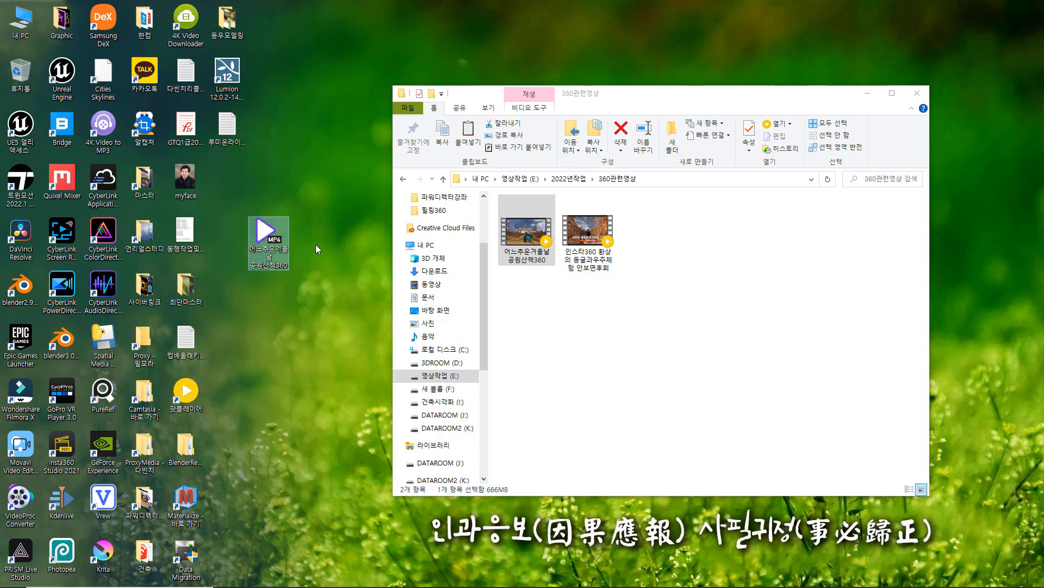
Step: Rename the desktop copy of the video as winterday
click(274, 255)
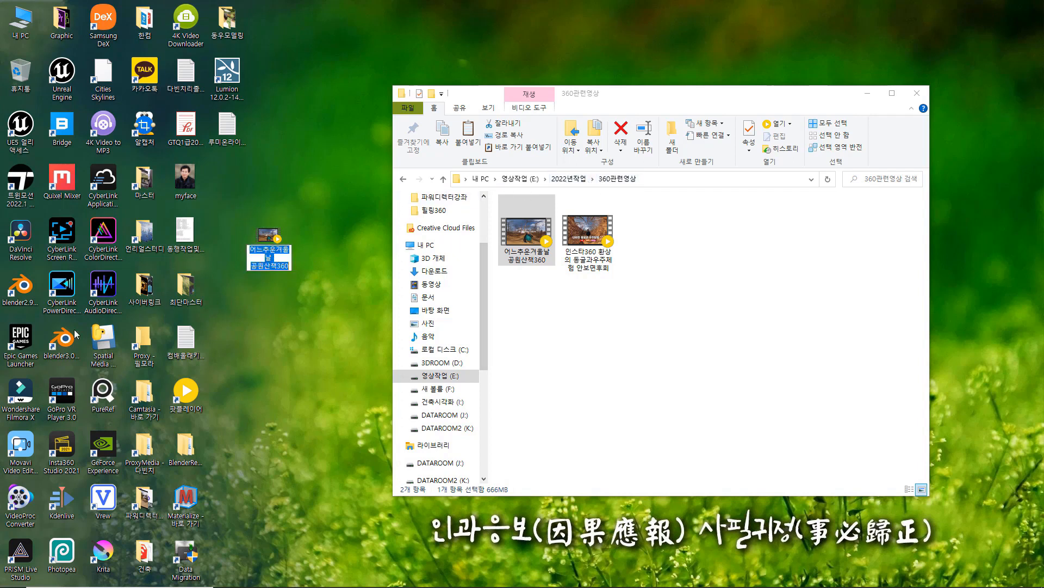
text(winterday)
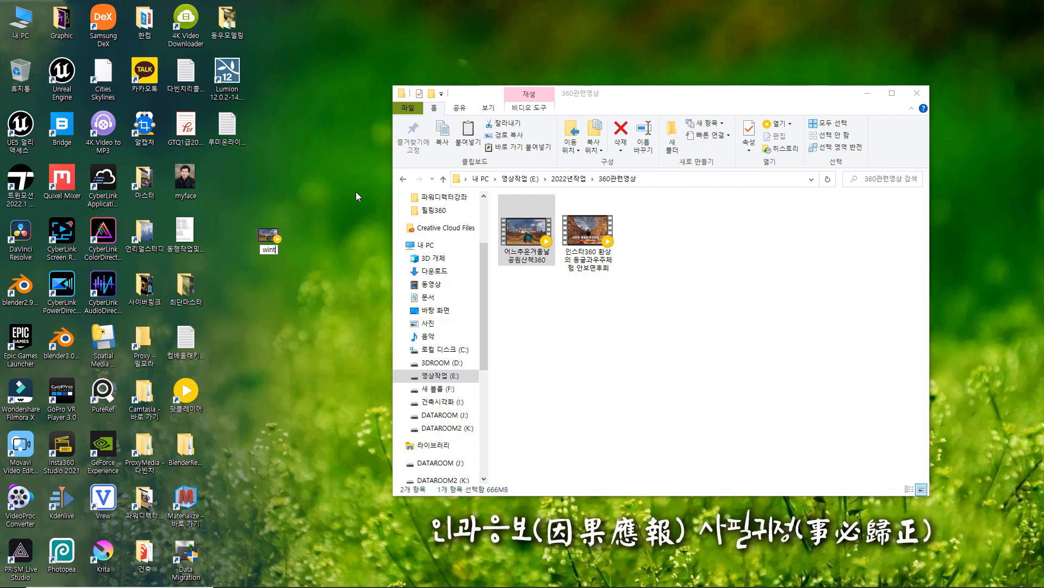
key(Return)
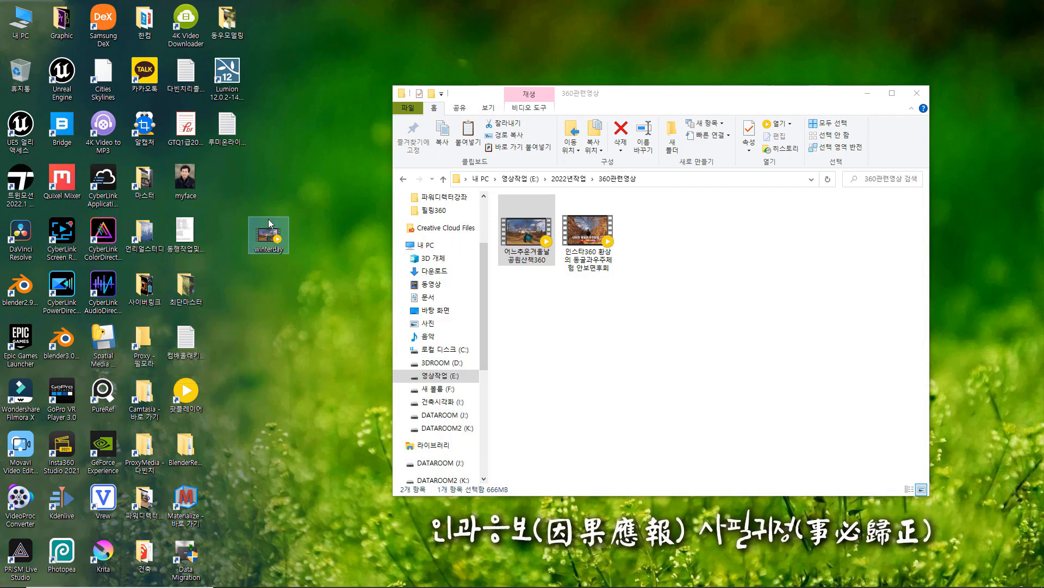
Step: Start Spatial Media Metadata Injector and open the winterday video from the desktop in it
double_click(105, 336)
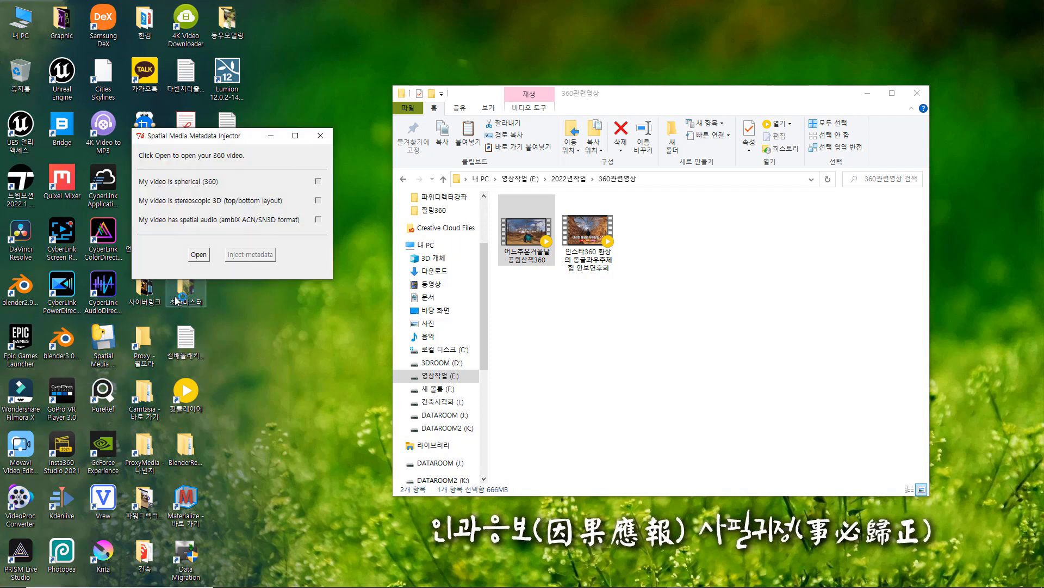
click(201, 255)
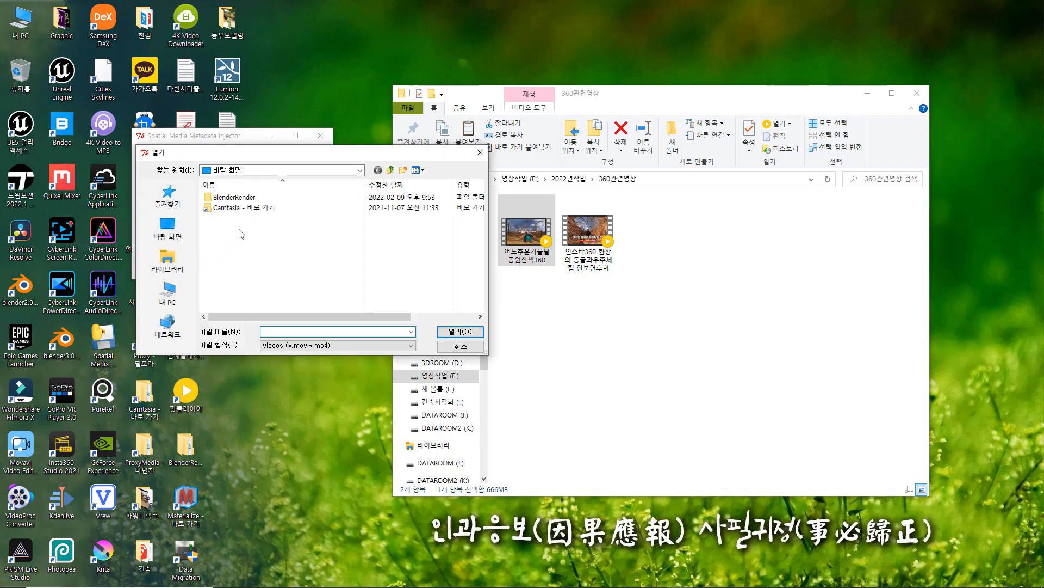
scroll(229, 261, down, 1)
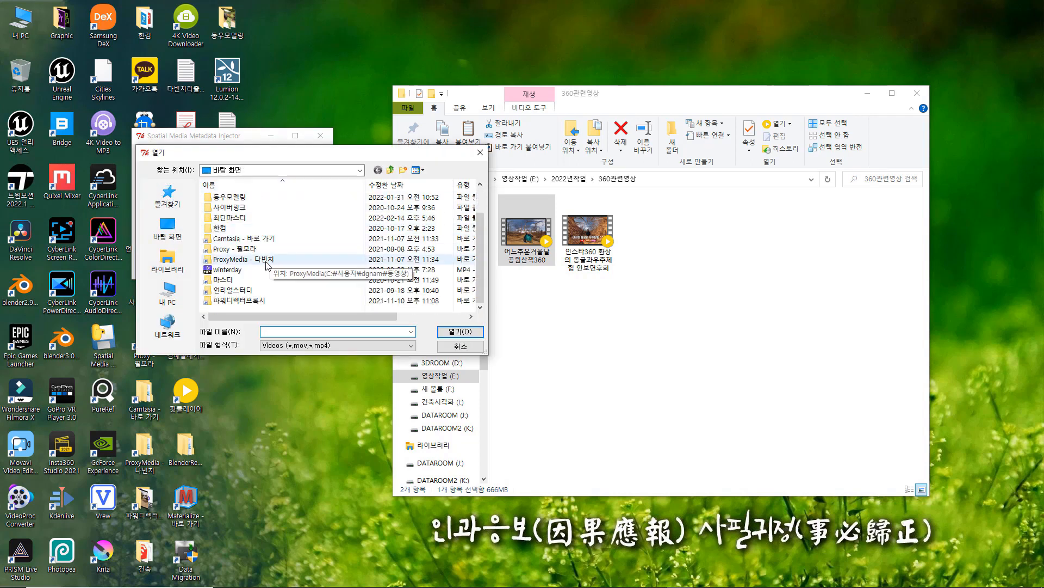
click(212, 270)
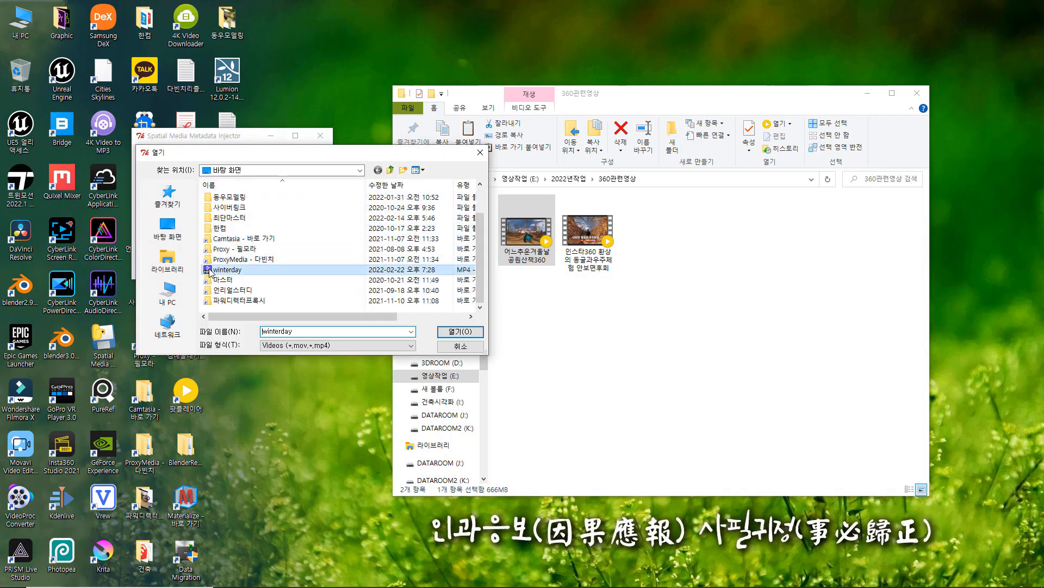
click(467, 331)
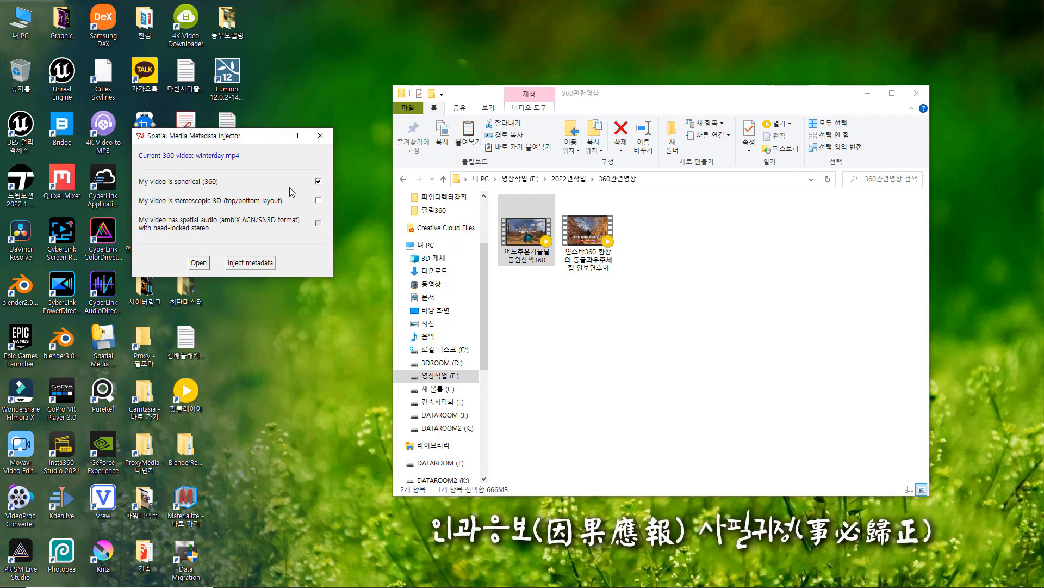
Step: Inject the spherical (360) metadata, save the video to the desktop as winterday_injected, and close the injector
click(250, 266)
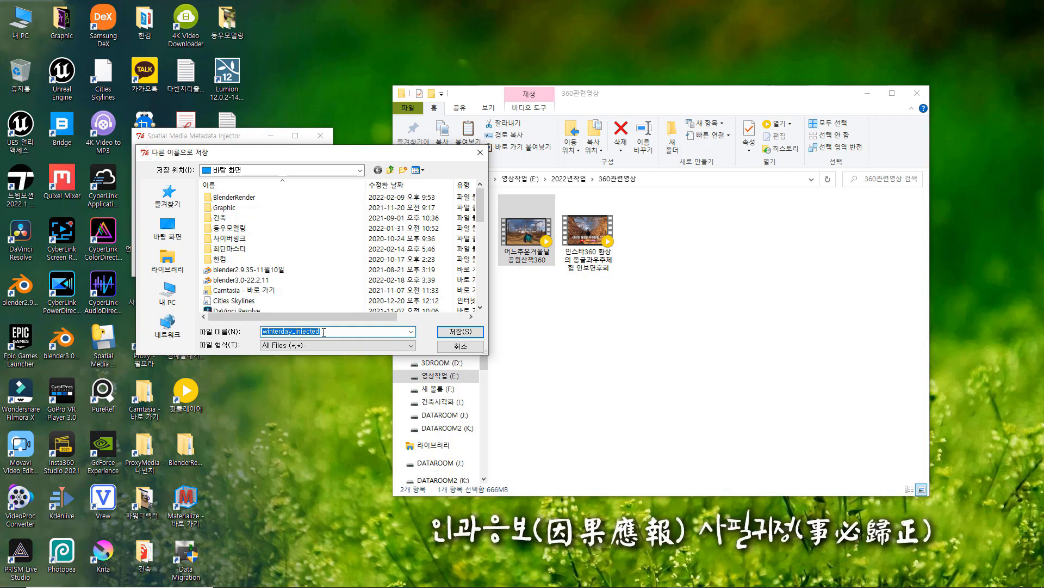
click(456, 333)
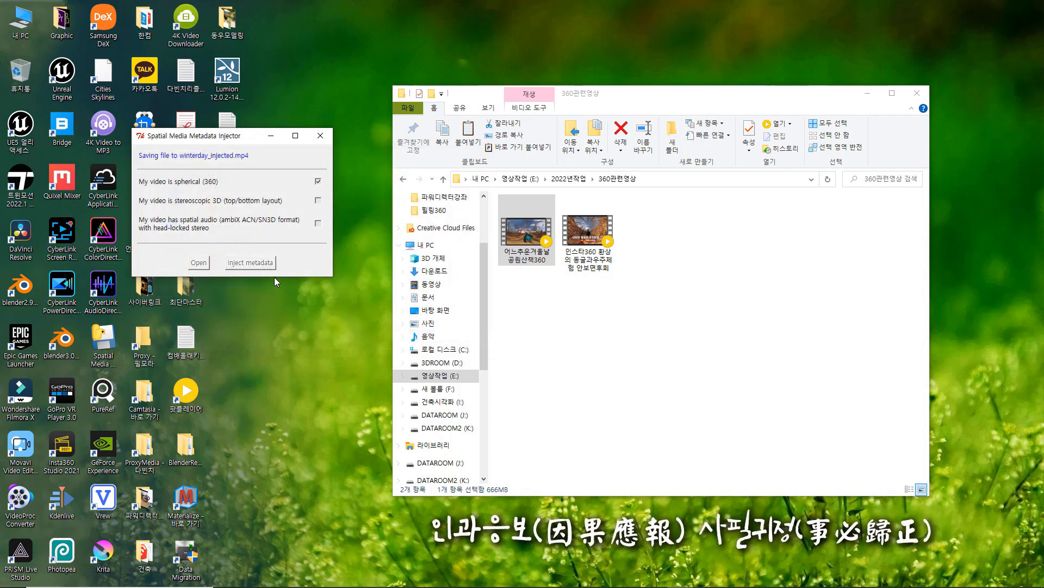
click(325, 137)
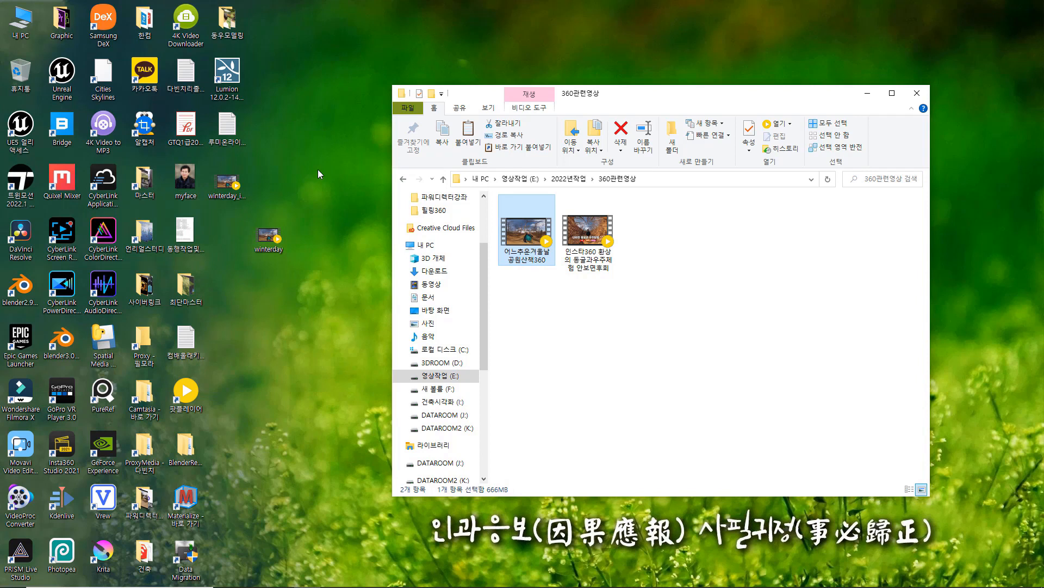
Step: Place the winterday video directly below winterday_injected on the desktop and select each file to compare their names
drag(268, 235, 235, 250)
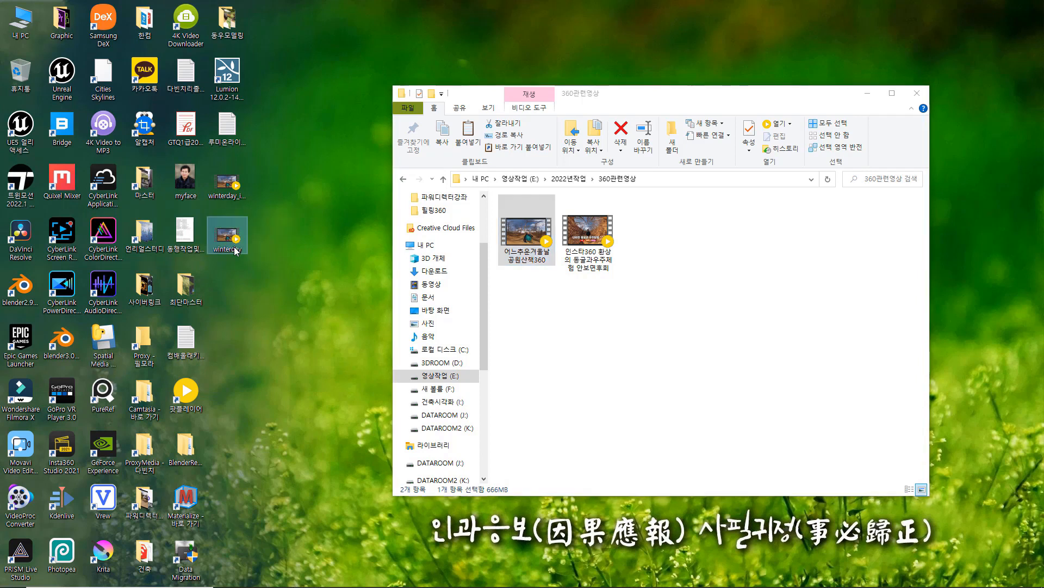
click(232, 187)
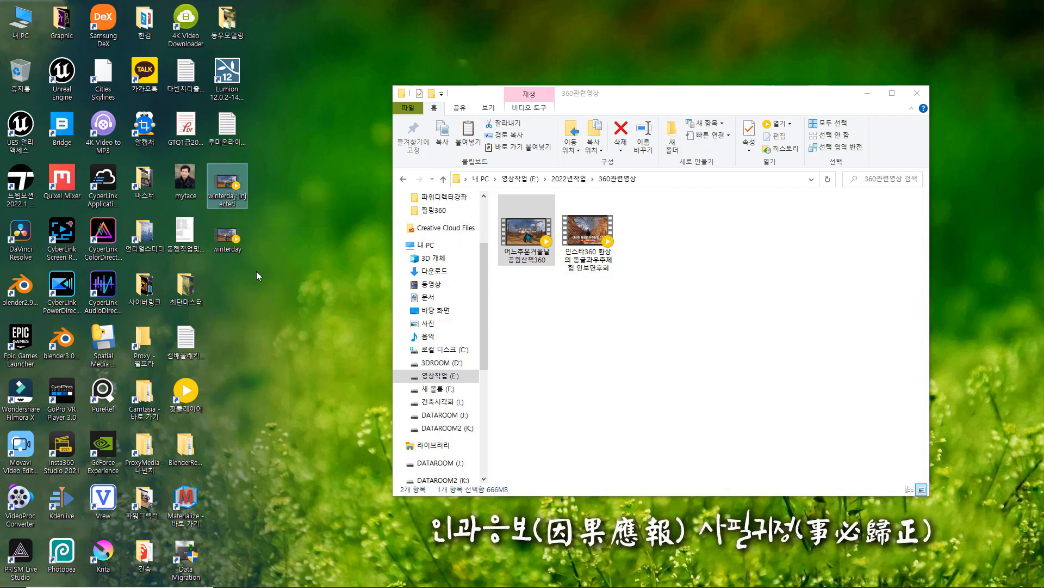
click(227, 240)
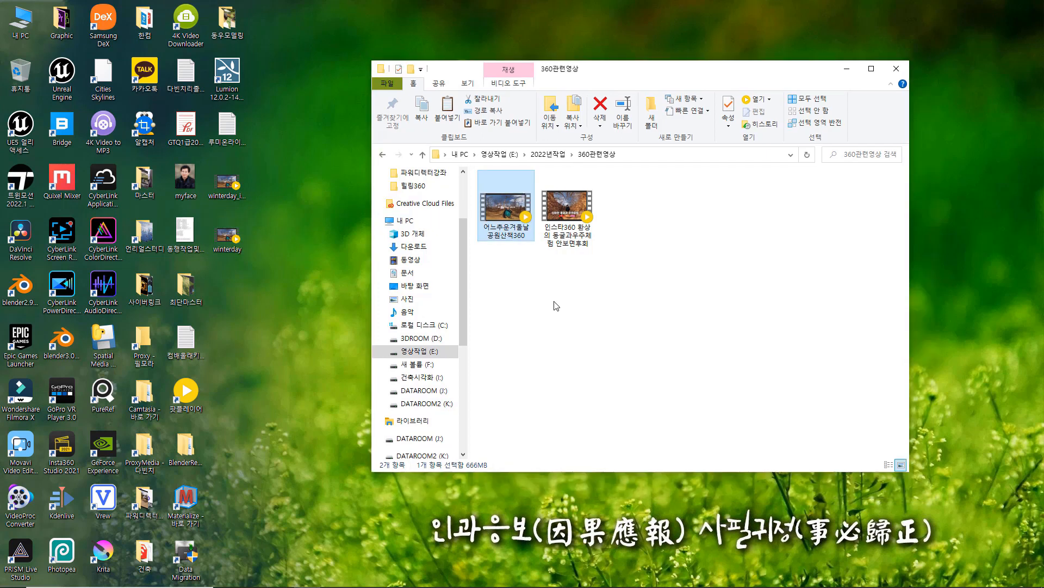